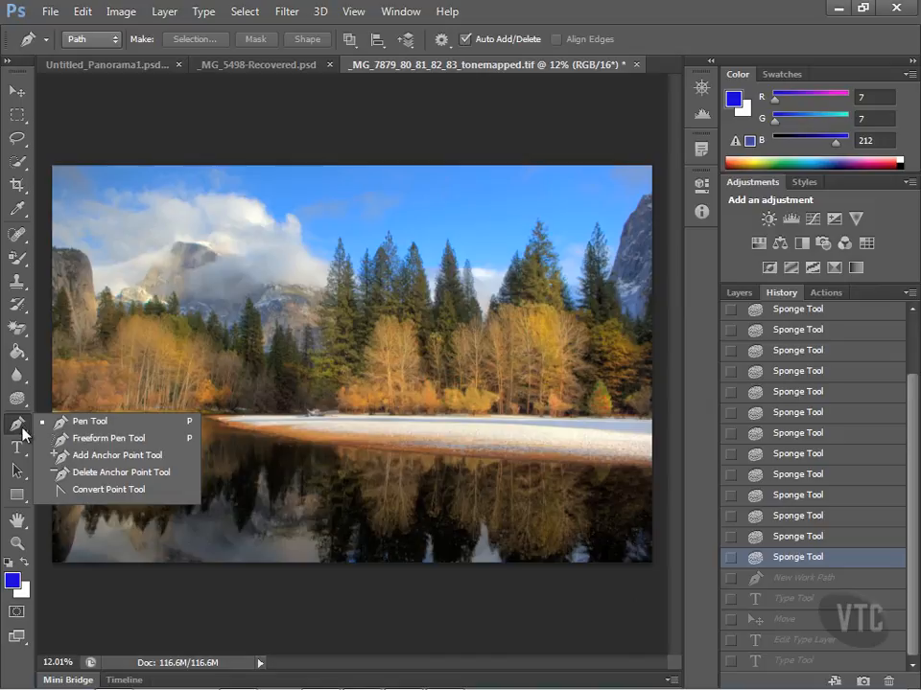
Step: Add the horizontal text "Yosemite" over the lake near the photo's left shore and move it slightly lower
click(18, 448)
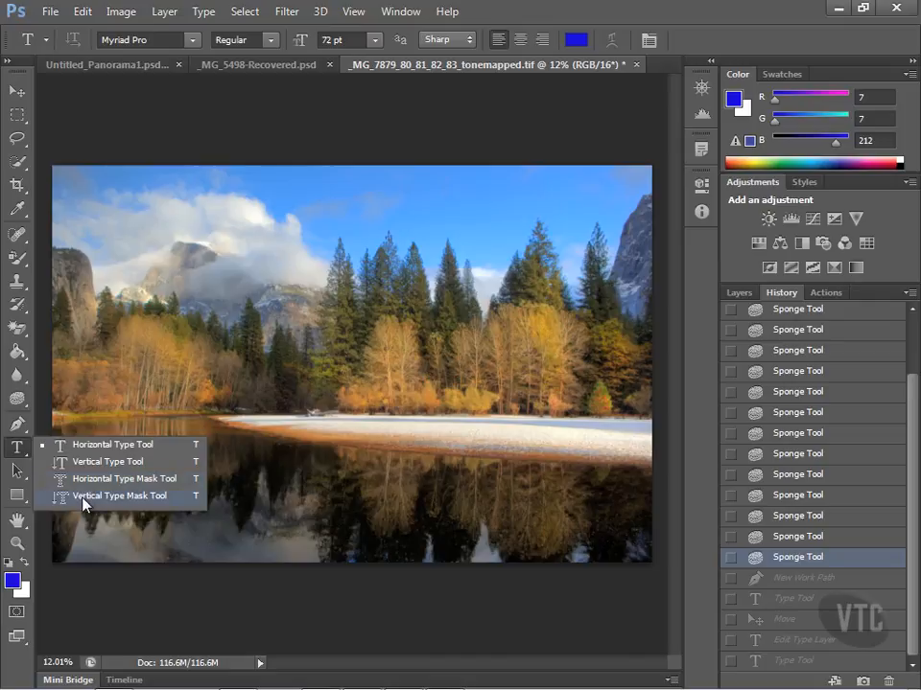
click(113, 447)
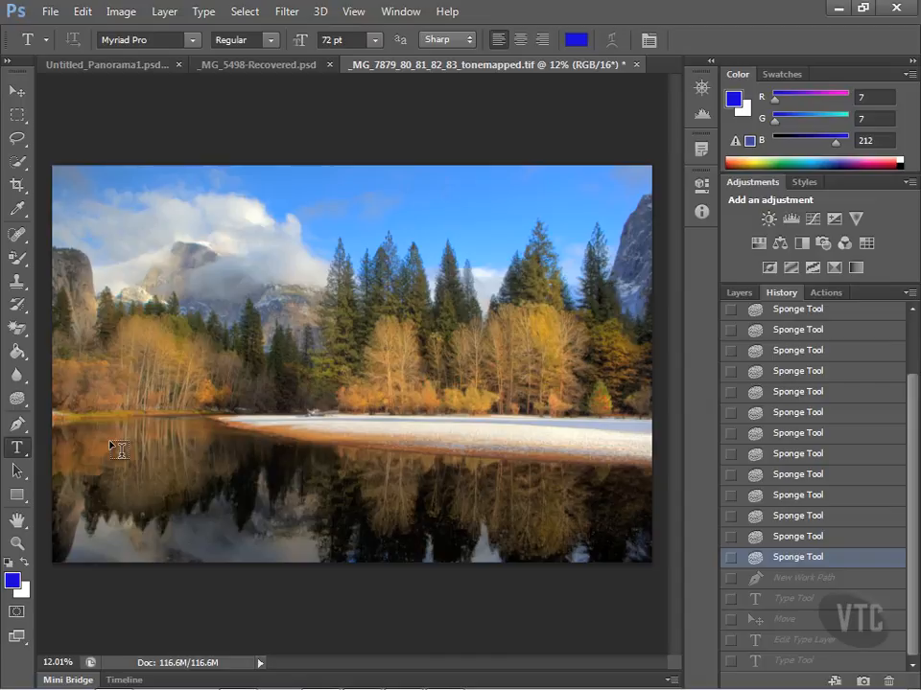
click(106, 441)
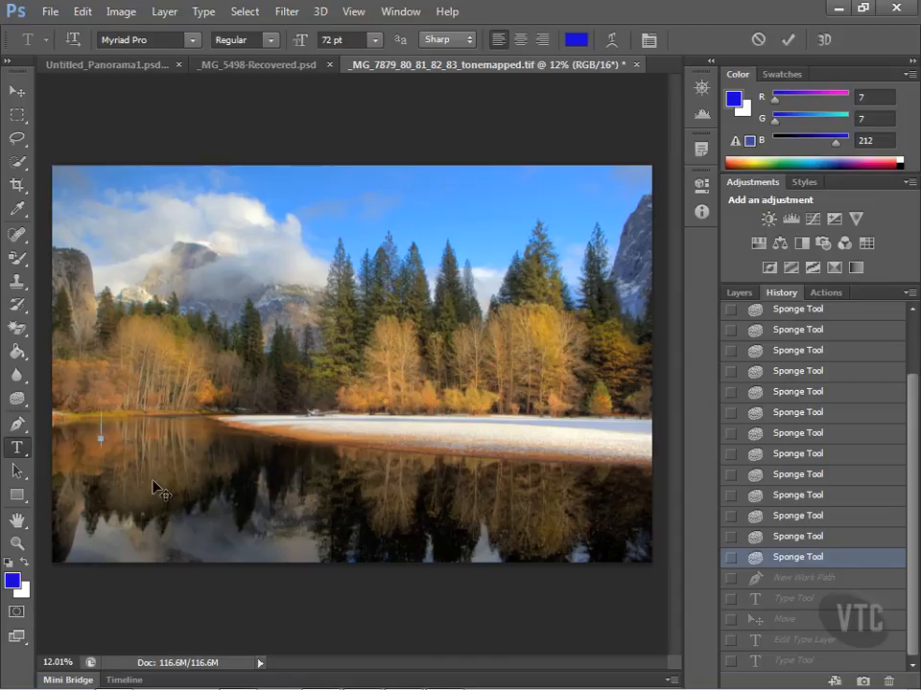
text(Yosemite)
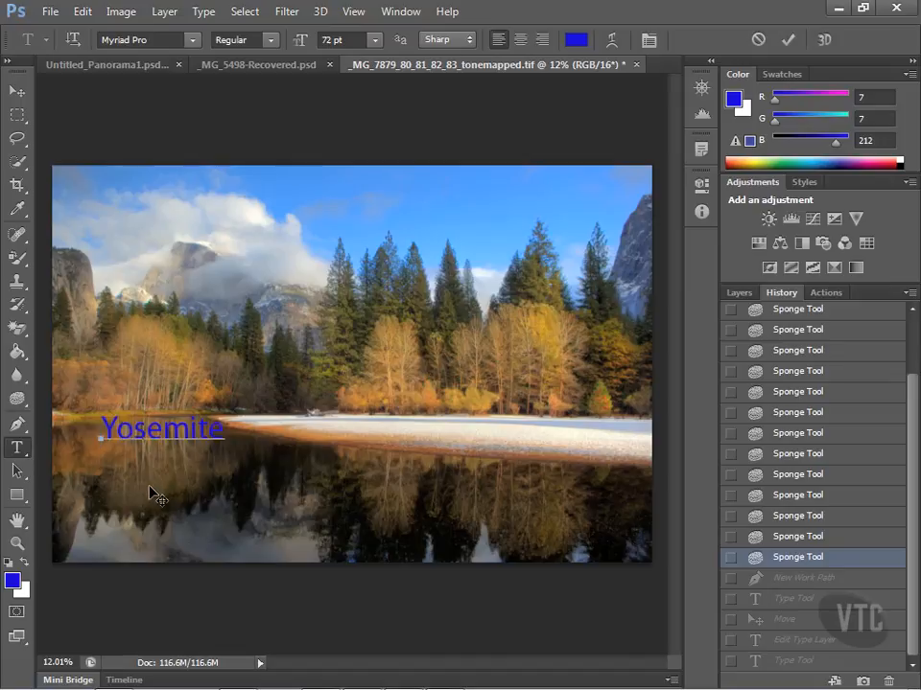
click(16, 94)
mouse_move(163, 437)
mouse_down()
mouse_move(200, 434)
mouse_move(212, 357)
mouse_move(188, 204)
mouse_move(165, 518)
mouse_move(156, 454)
mouse_move(163, 459)
mouse_up()
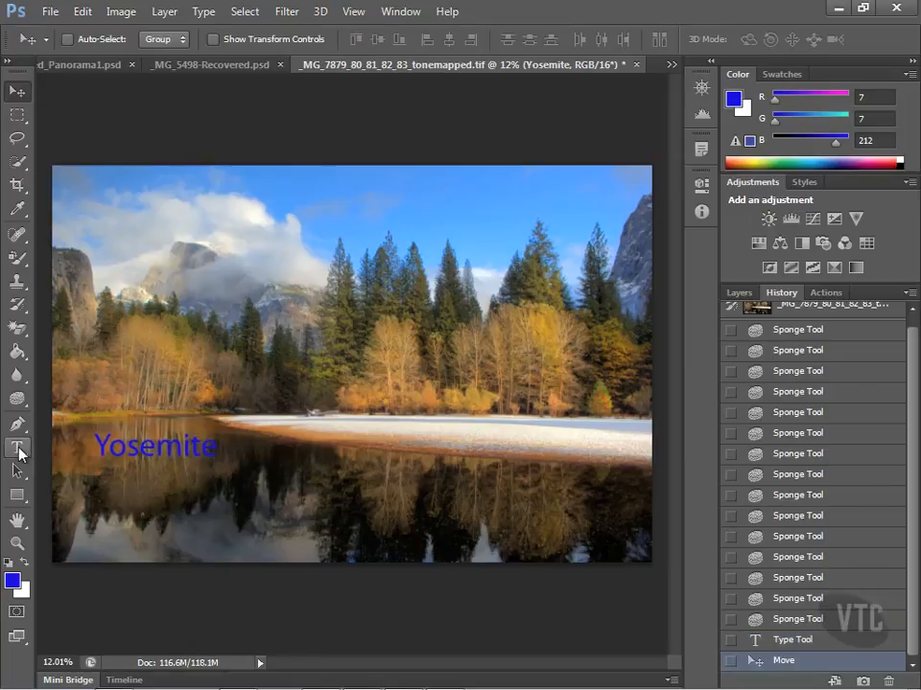
Step: Select the whole "Yosemite" text and change its font to Papyrus
click(18, 449)
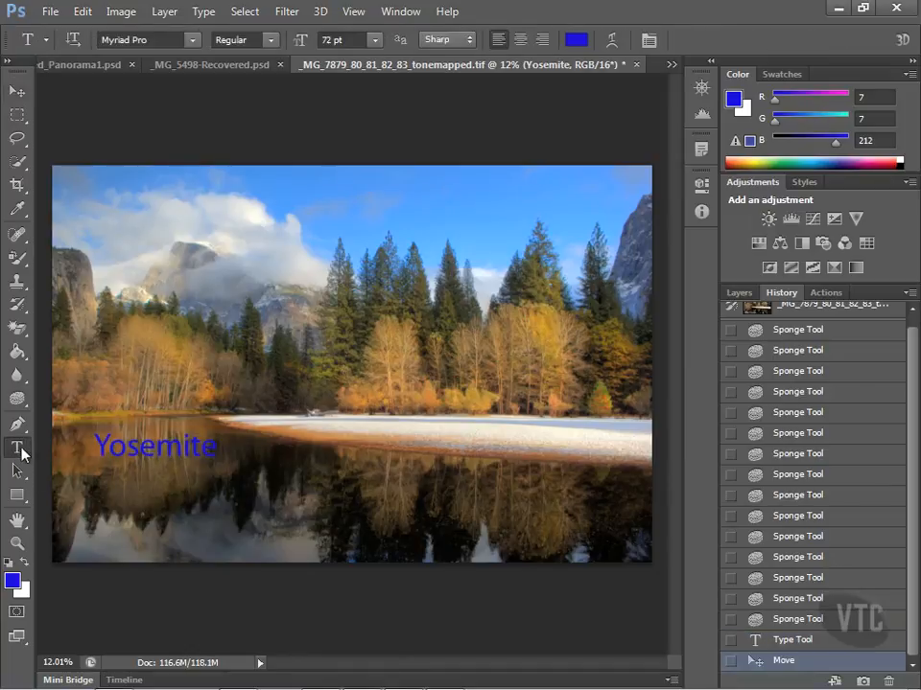
click(226, 455)
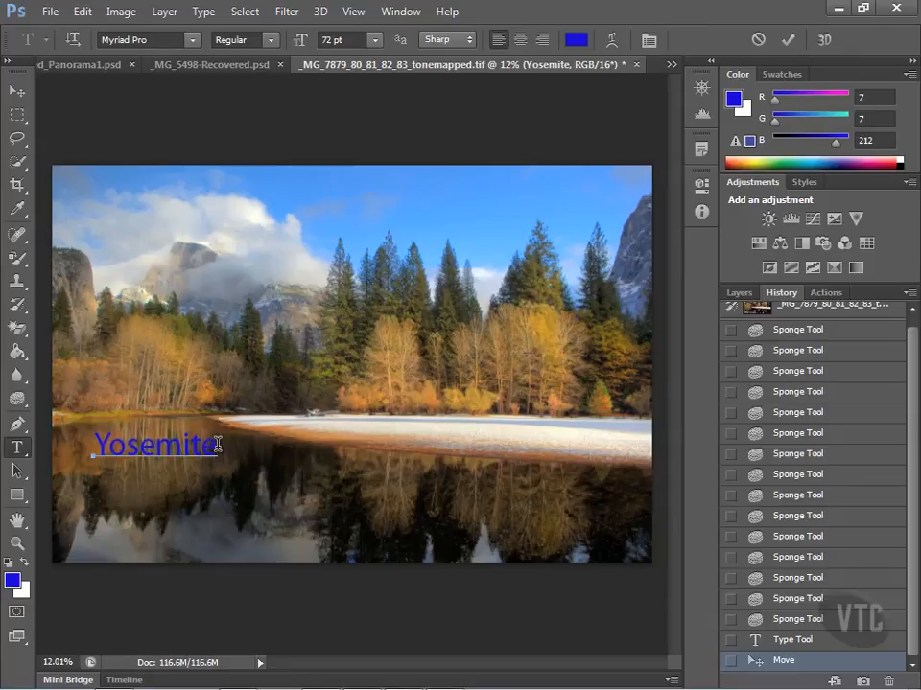
drag(218, 444, 72, 454)
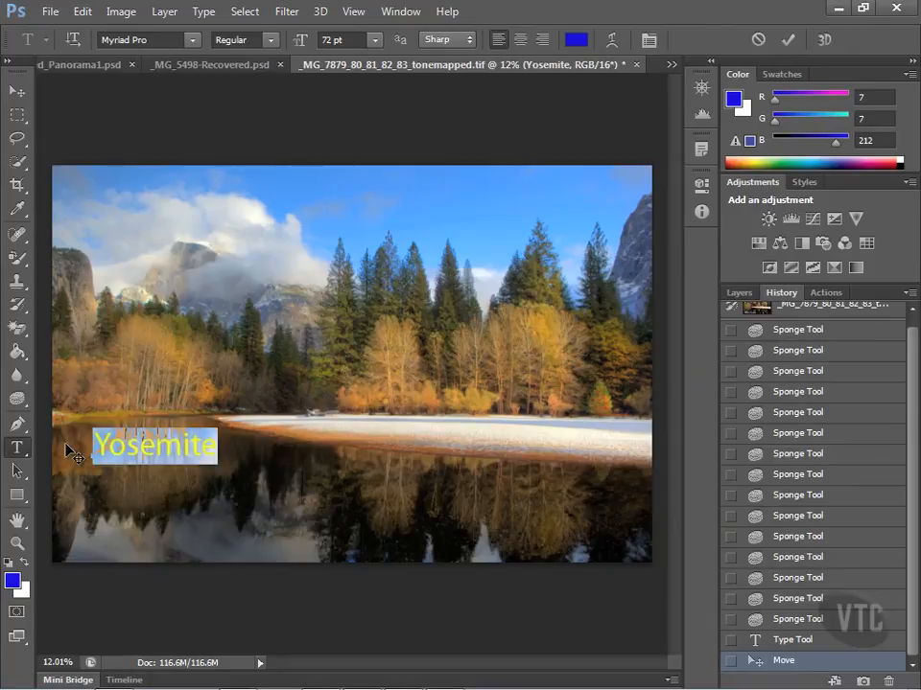
click(194, 40)
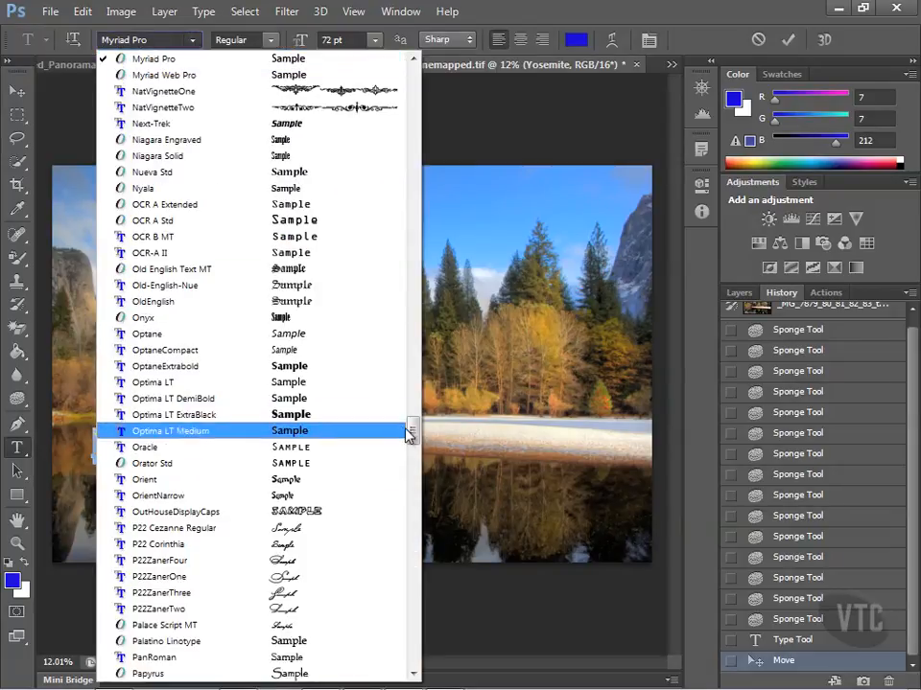
mouse_move(411, 431)
mouse_down()
mouse_move(413, 387)
mouse_move(414, 454)
mouse_move(414, 444)
mouse_up()
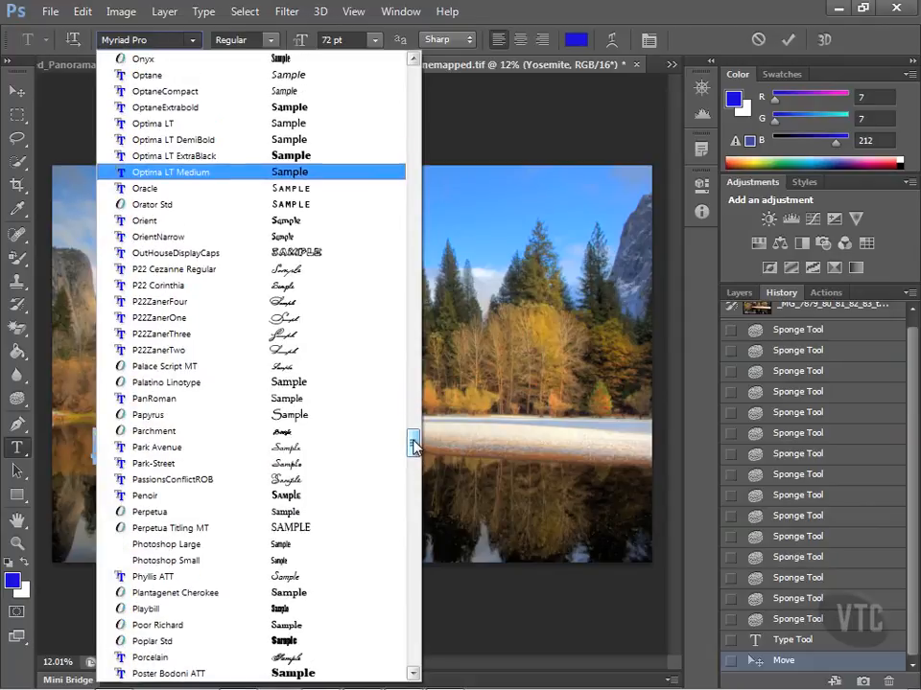
click(153, 414)
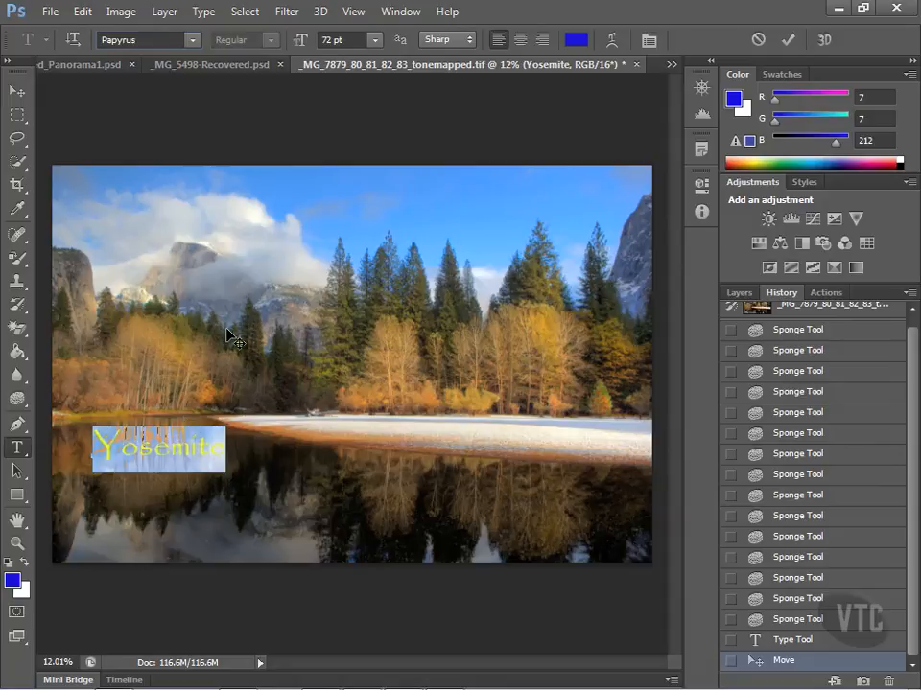
Step: Set the "Yosemite" text to 116 pt with 103% vertical scale and 115% horizontal scale
click(401, 12)
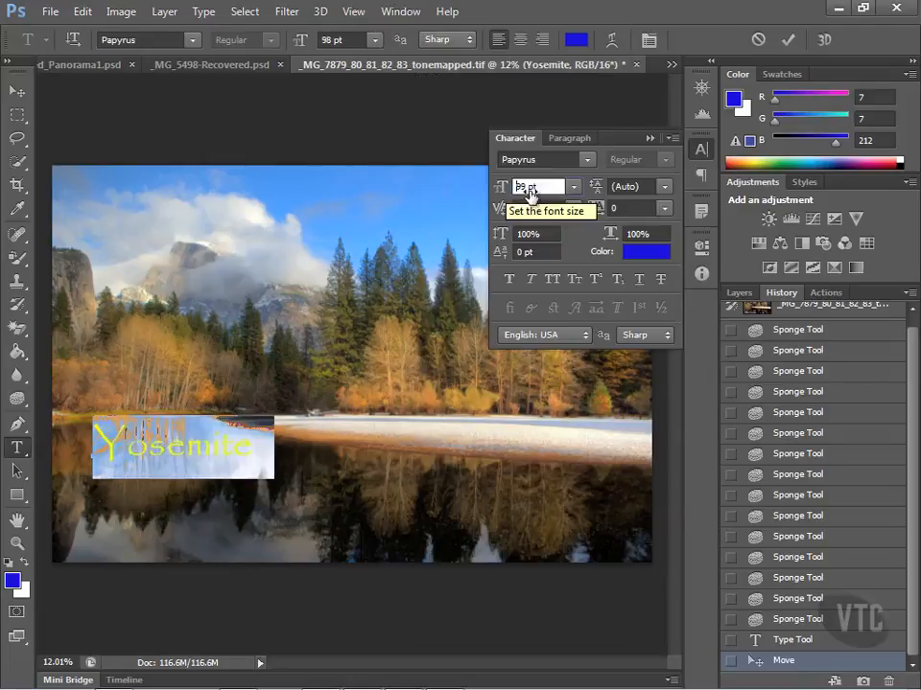
scroll(530, 197, down, 2)
scroll(537, 196, up, 3)
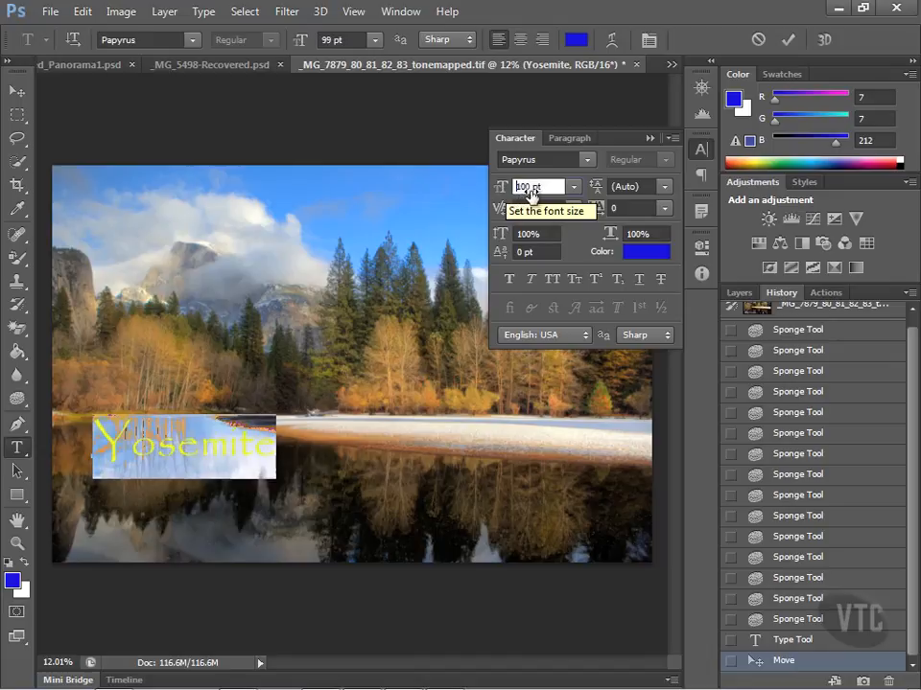
key(Return)
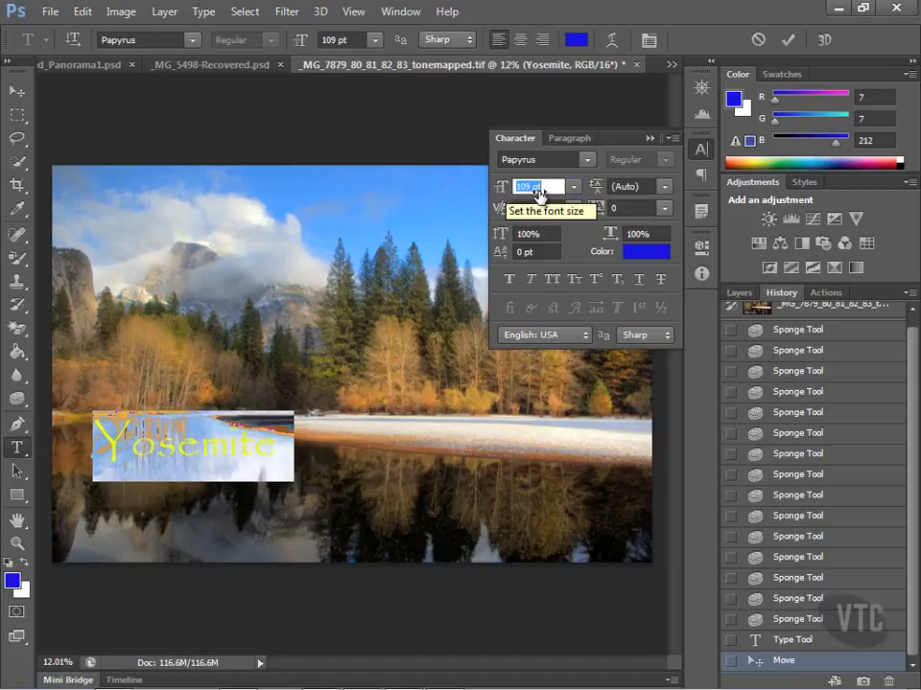
drag(539, 194, 546, 194)
mouse_move(503, 234)
mouse_down()
mouse_move(512, 236)
mouse_move(501, 234)
mouse_up()
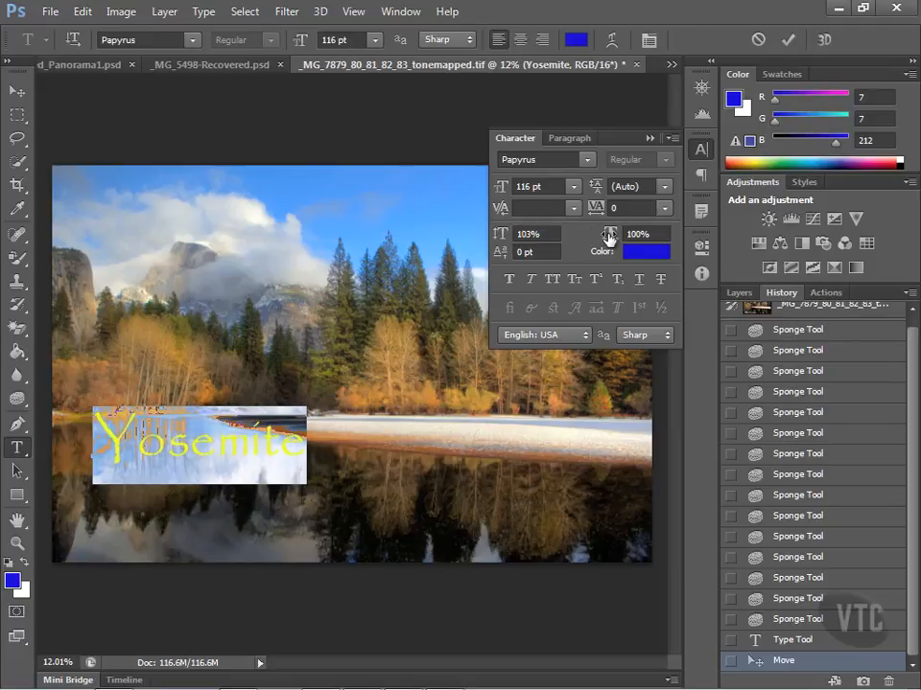
mouse_move(608, 233)
mouse_down()
mouse_move(598, 241)
mouse_move(643, 238)
mouse_move(617, 236)
mouse_move(624, 232)
mouse_up()
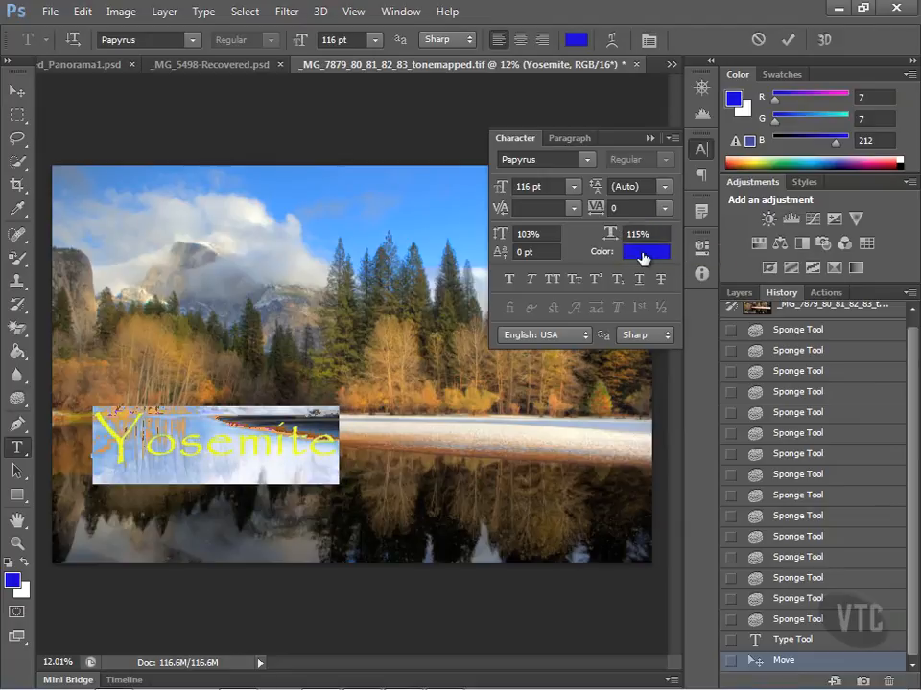
Step: Change the "Yosemite" text color to golden yellow d4b507 and commit the text edit
click(643, 254)
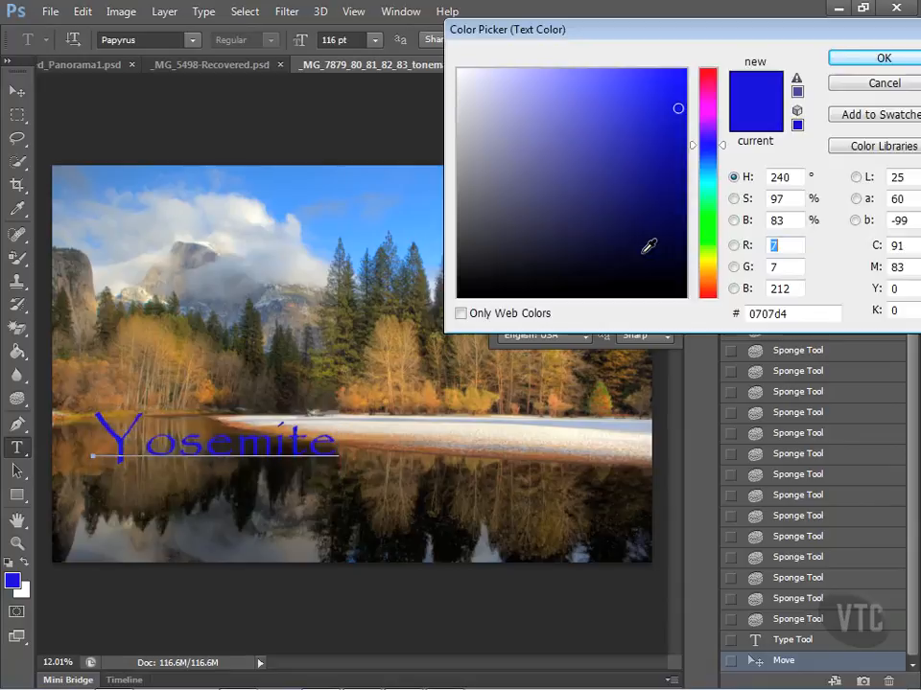
click(719, 261)
drag(716, 261, 712, 266)
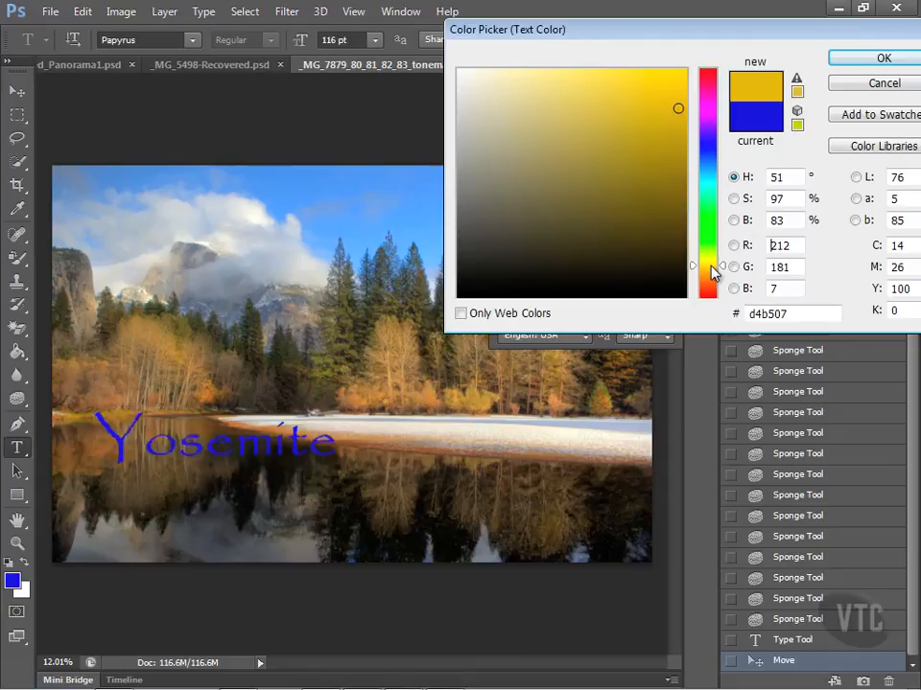
click(849, 57)
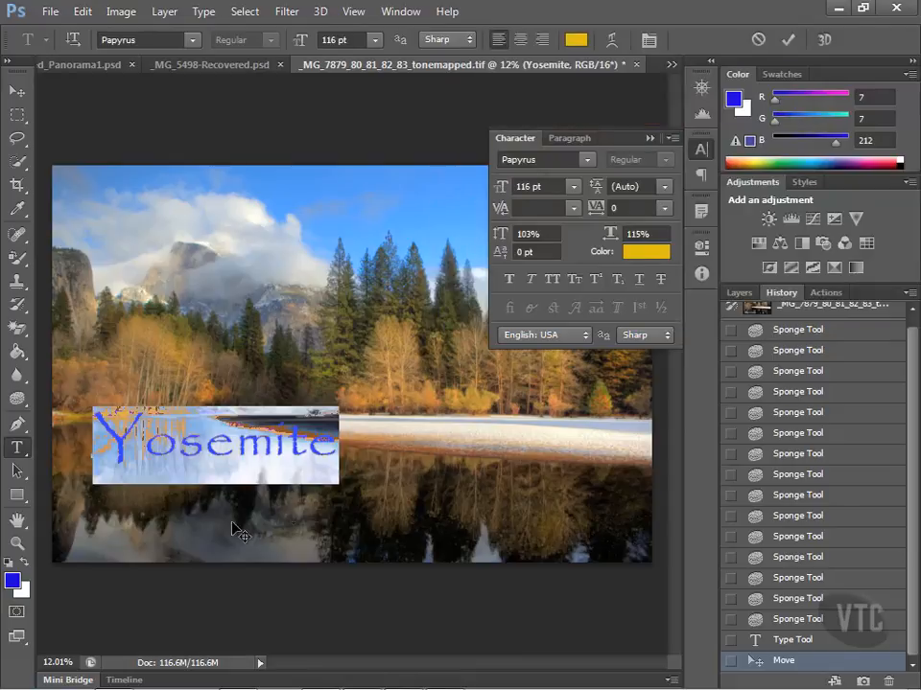
click(17, 90)
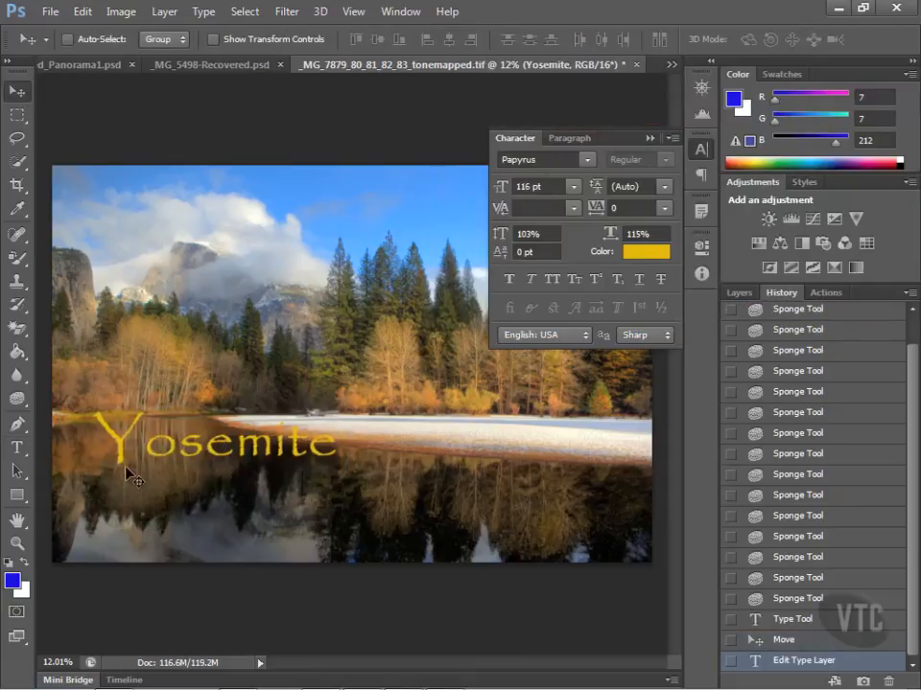
Step: Add a second text layer reading "National Park" at 72 pt below "Yosemite" and move it up close beneath that word
click(18, 447)
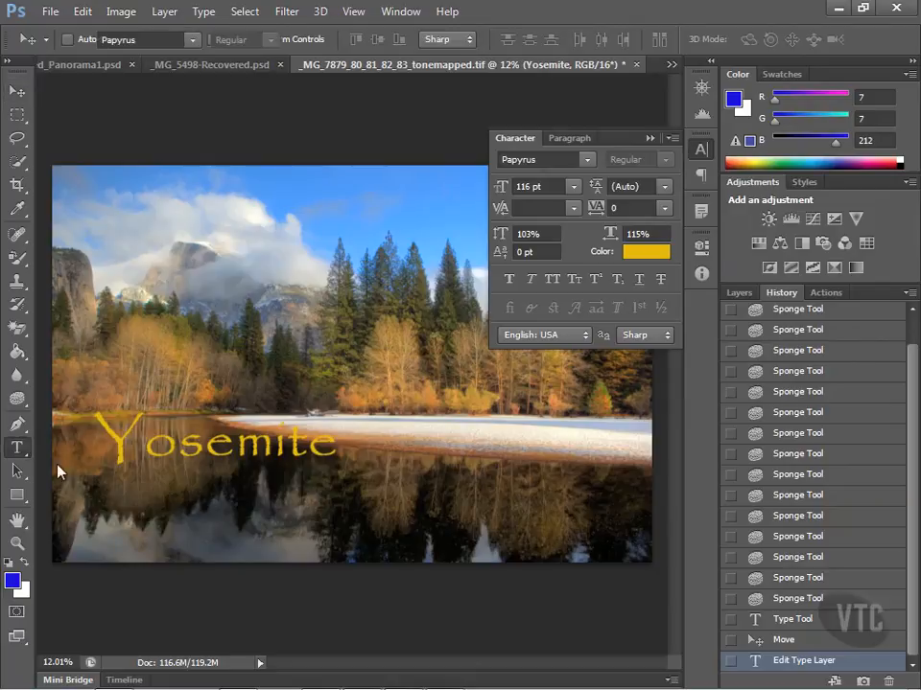
click(125, 516)
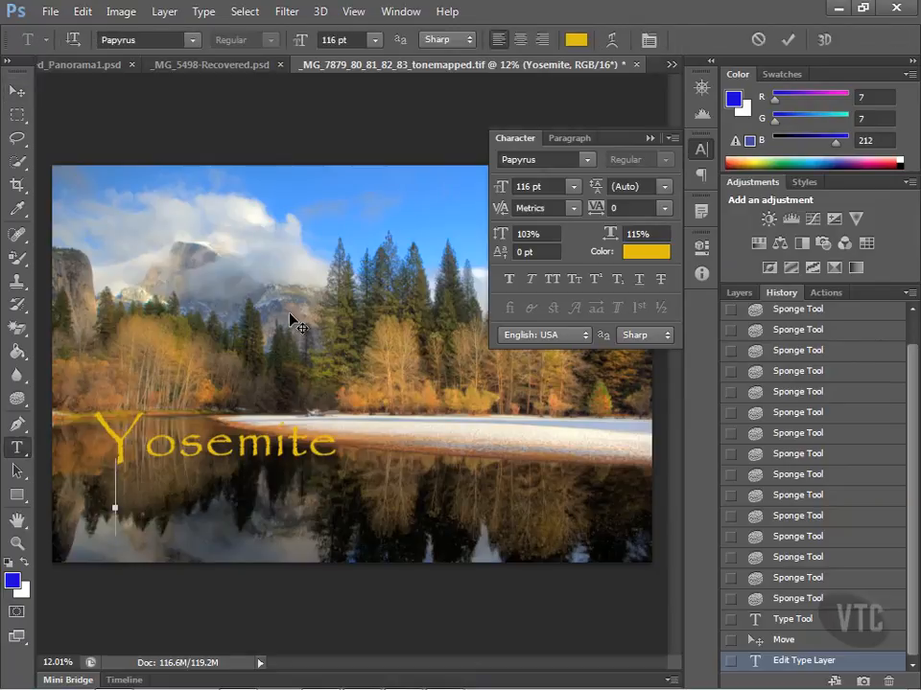
click(376, 40)
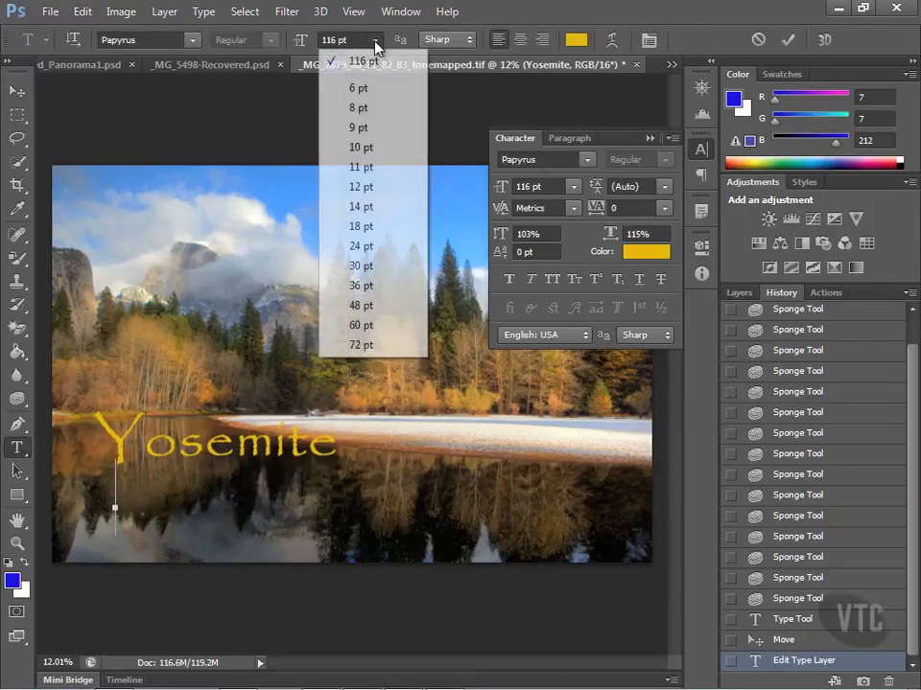
click(359, 344)
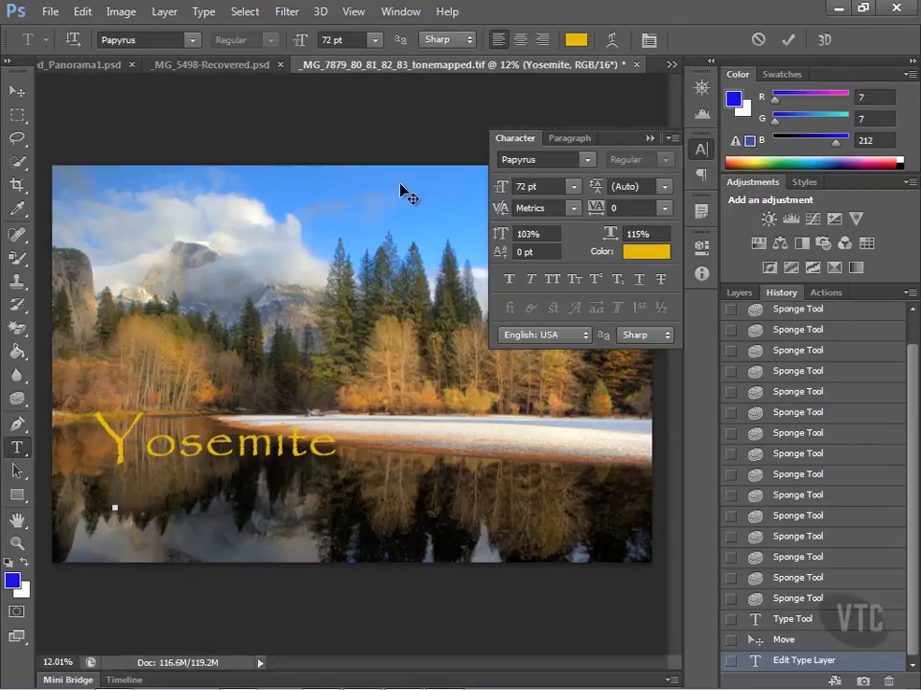
text(Nati)
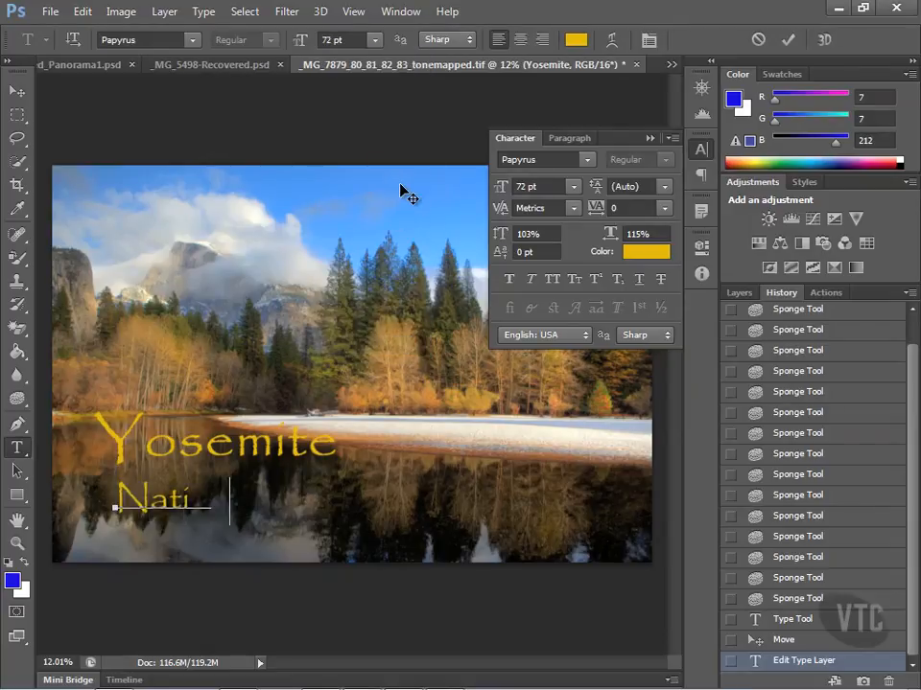
text(onal Park)
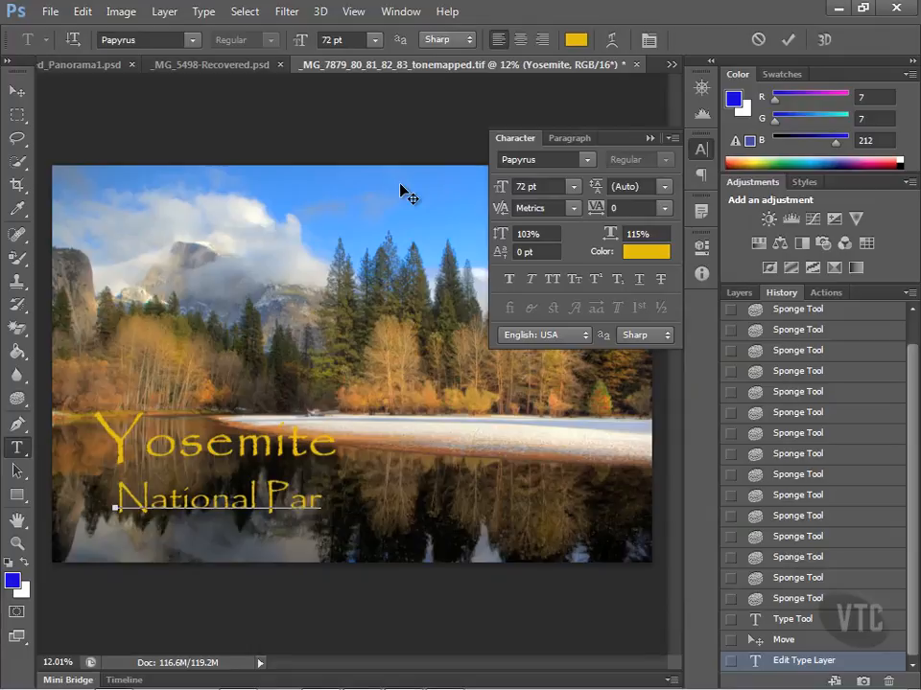
click(18, 93)
drag(216, 511, 199, 499)
Step: Select the whole "National Park" text and change its font to QuickType
click(17, 448)
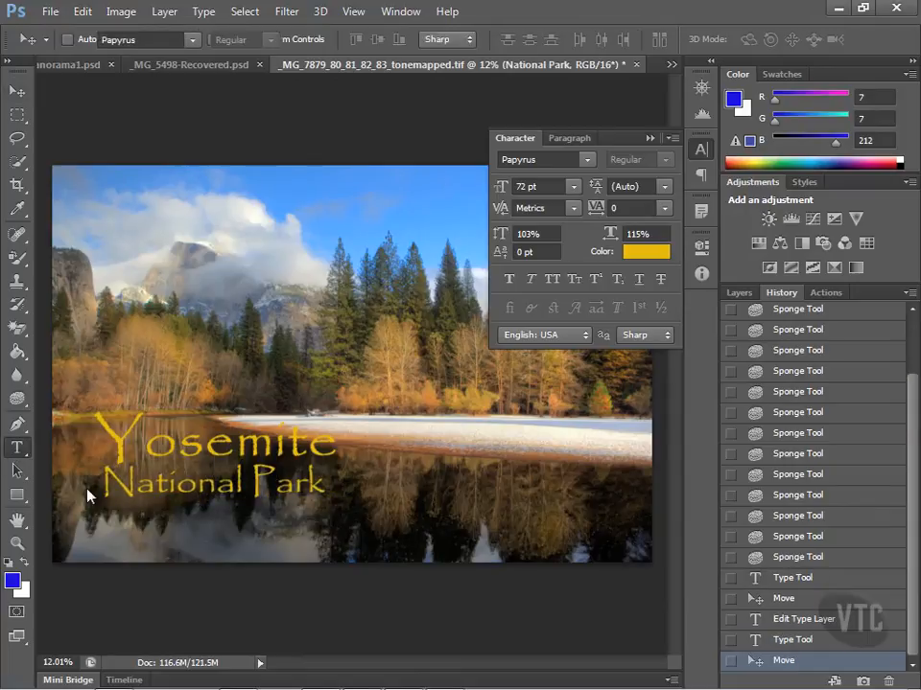
drag(101, 487, 392, 499)
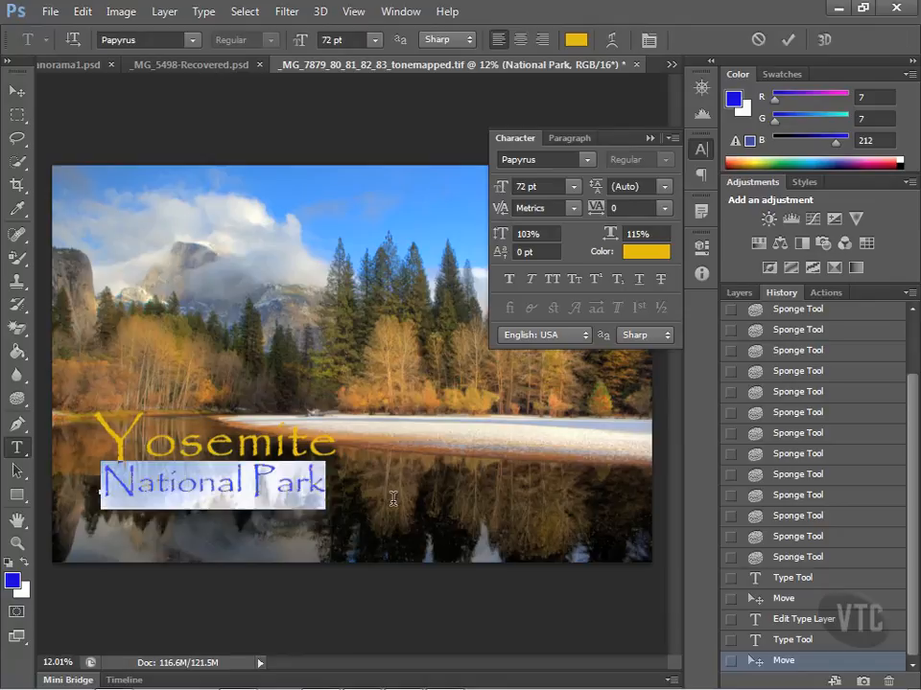
click(192, 40)
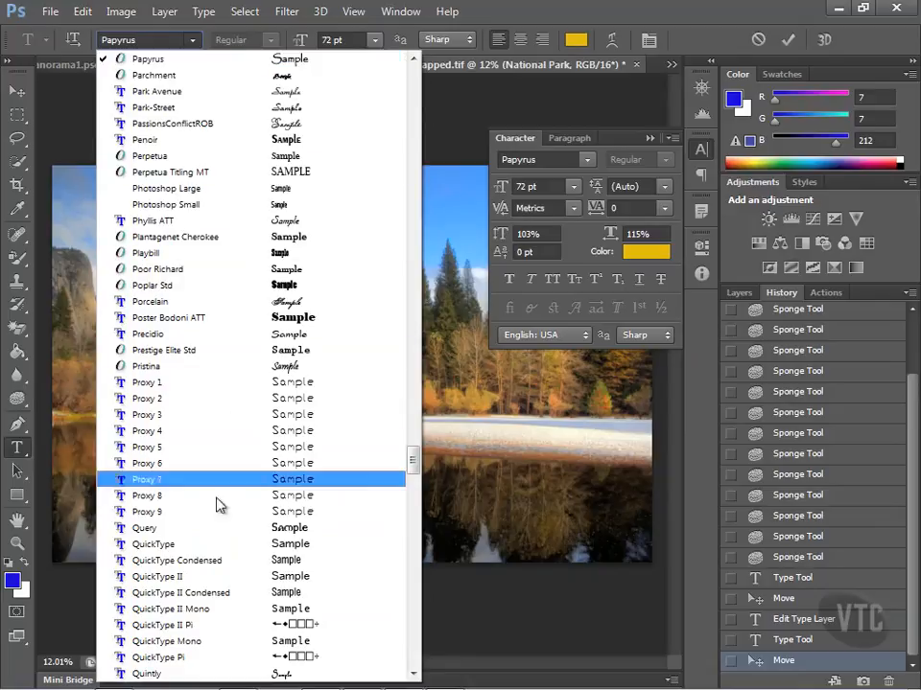
click(210, 547)
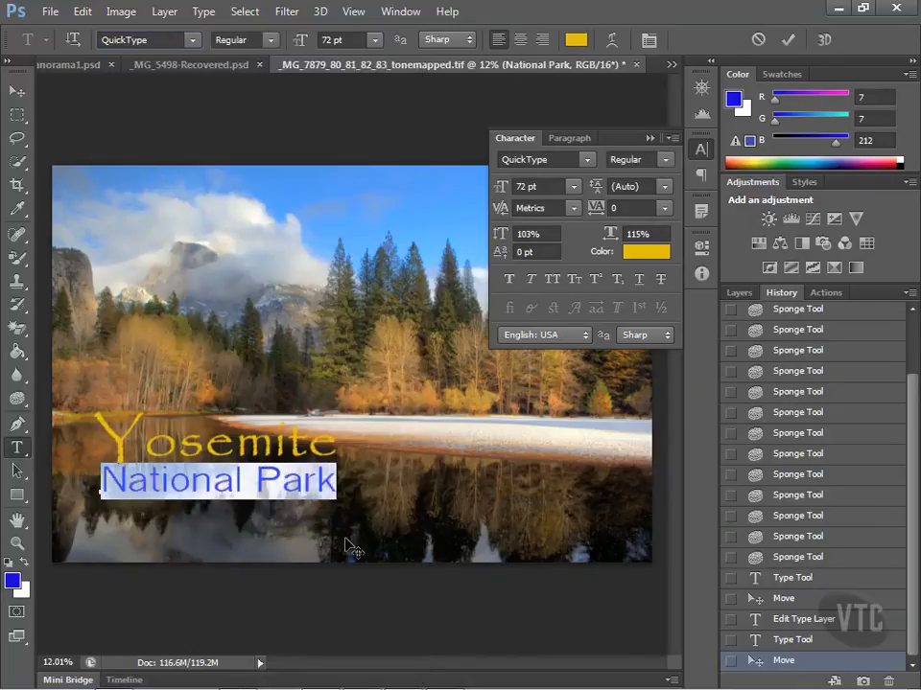
Step: Set "National Park" to 46 pt, 87% vertical scale and 183% horizontal scale, then nudge it up closer to "Yosemite"
drag(500, 186, 476, 189)
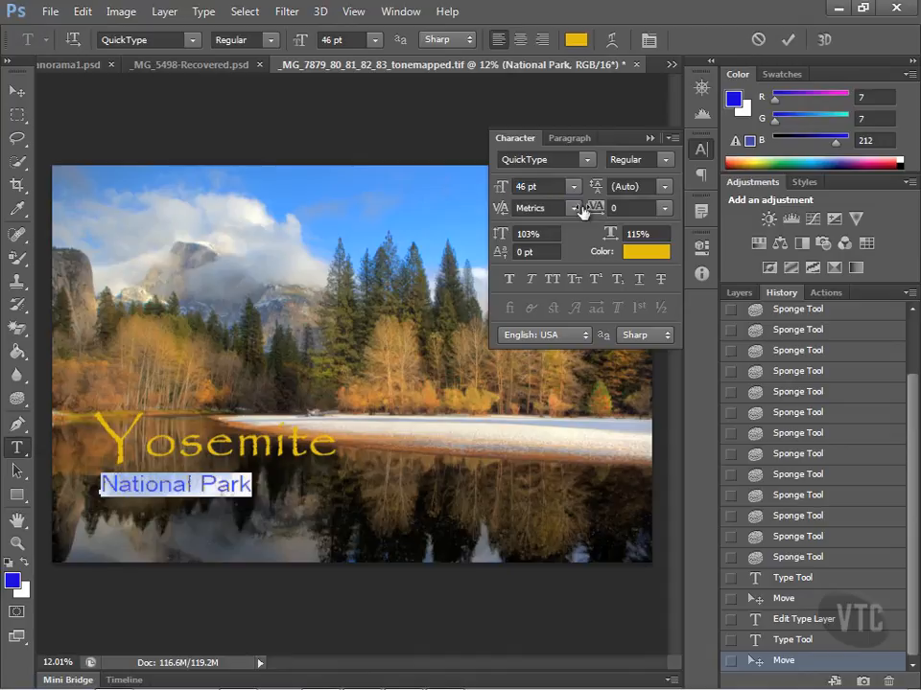
drag(499, 240, 491, 239)
drag(609, 236, 679, 234)
click(19, 92)
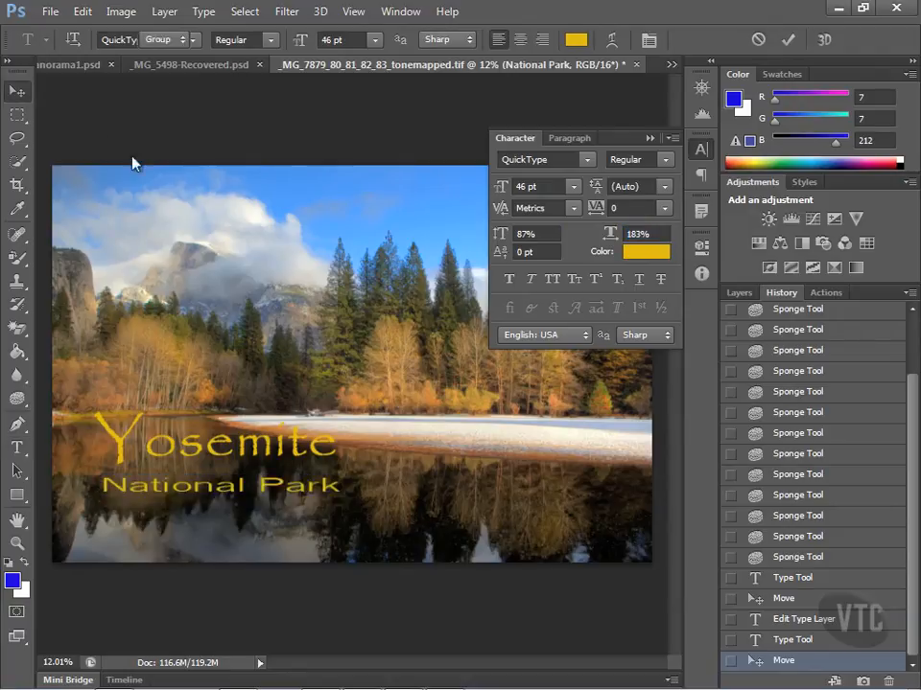
drag(180, 503, 175, 490)
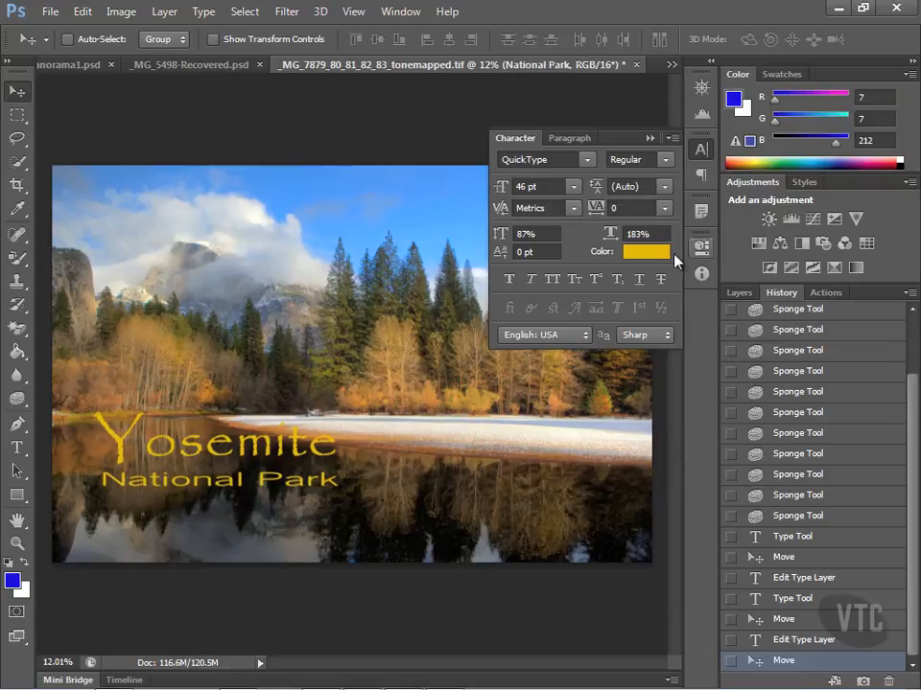
Step: Change the color of the whole "National Park" text to bright green and commit the edit
click(18, 447)
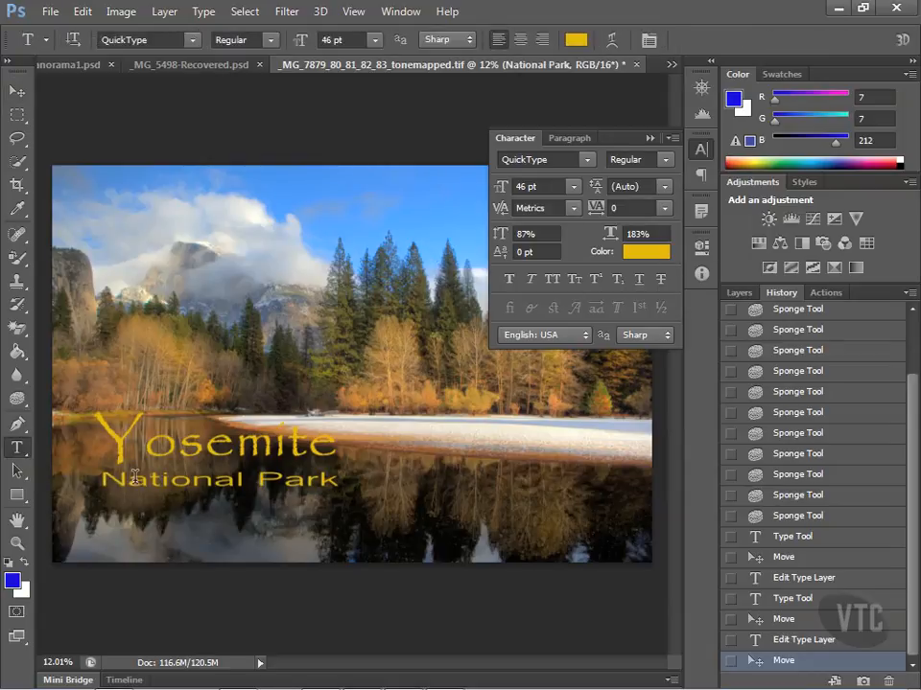
drag(98, 479, 338, 481)
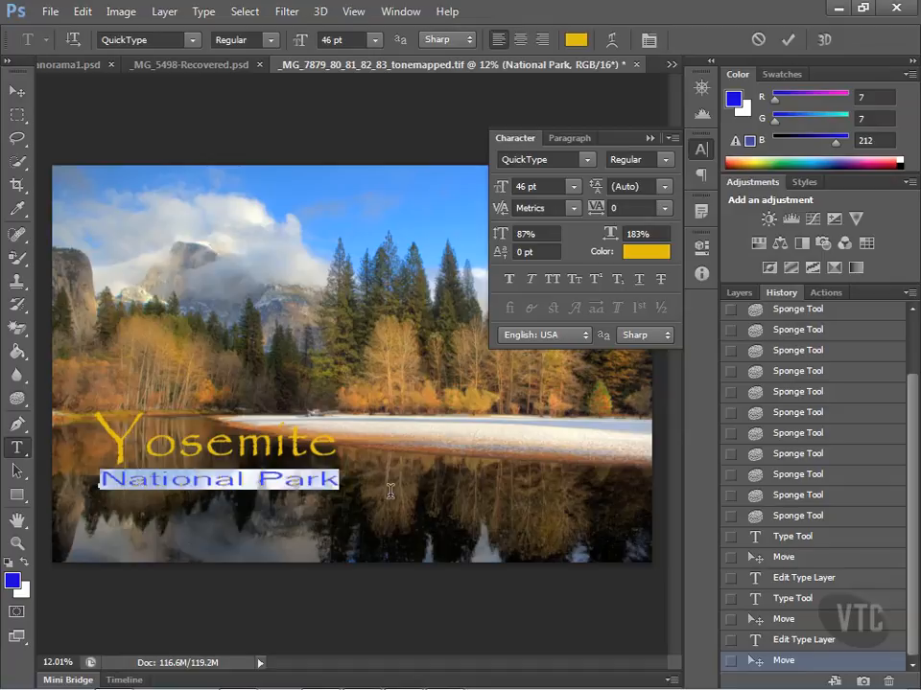
click(662, 252)
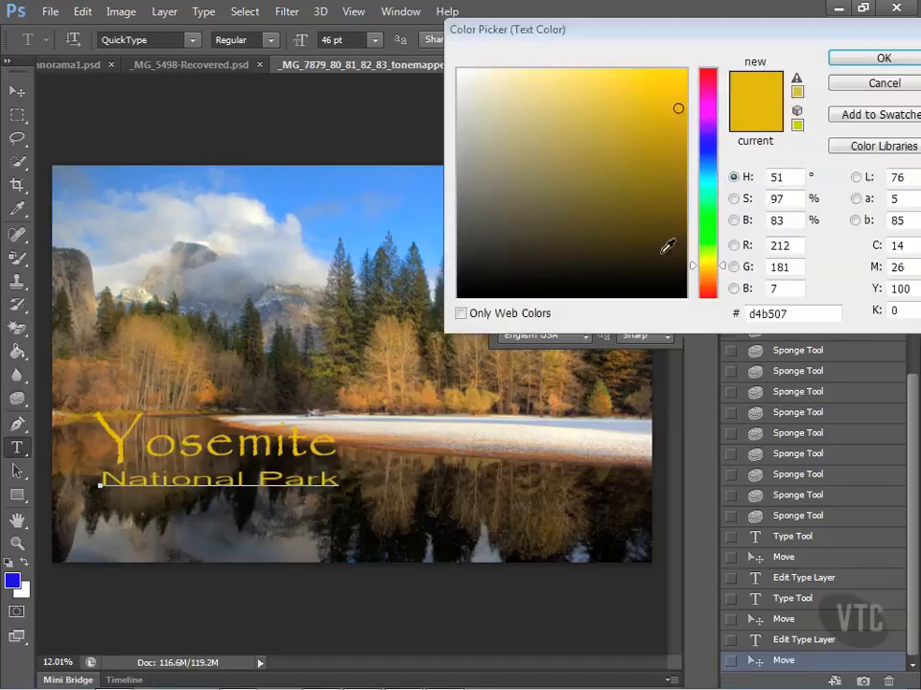
click(714, 228)
click(883, 58)
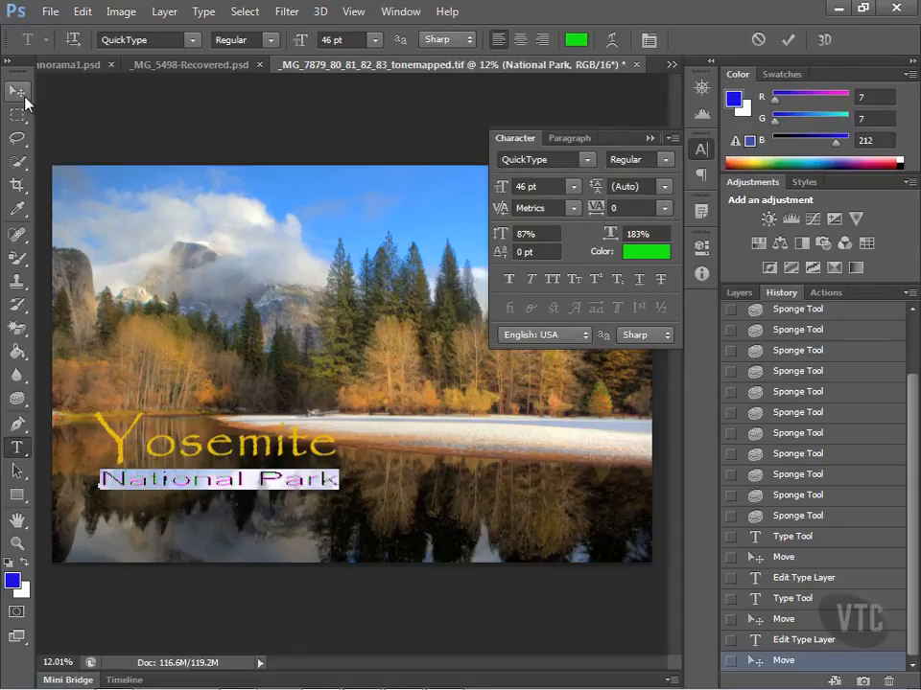
click(16, 93)
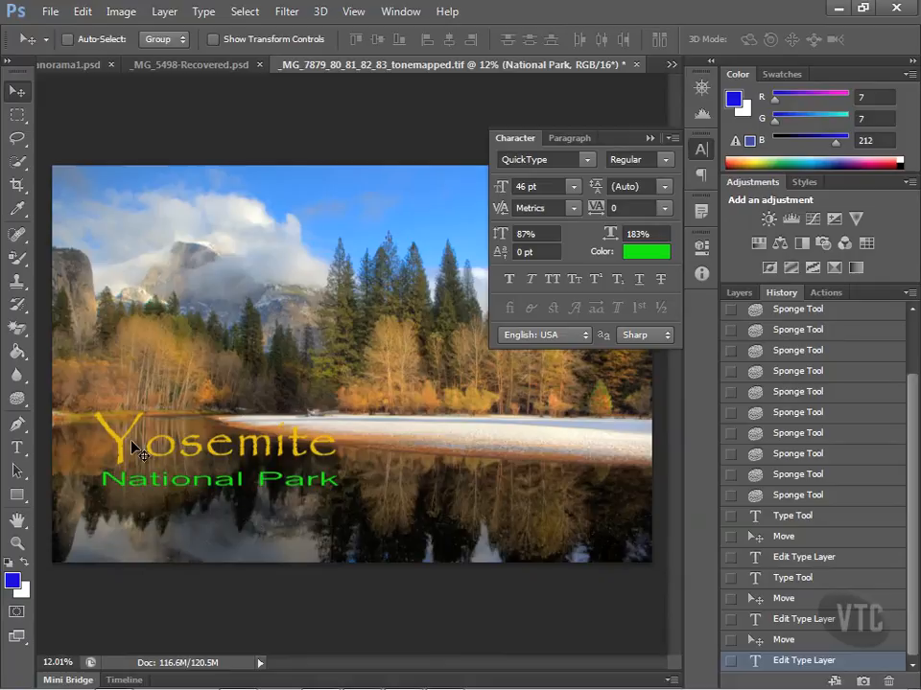
Step: Add a Drop Shadow layer style to the "Yosemite" text layer and show its settings
click(16, 447)
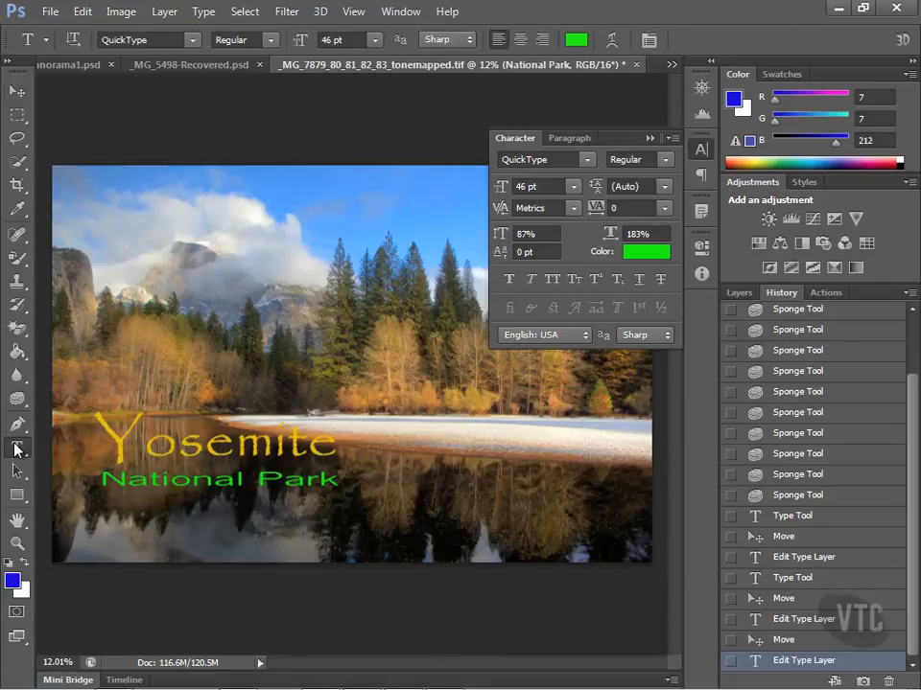
click(172, 445)
drag(94, 427, 376, 444)
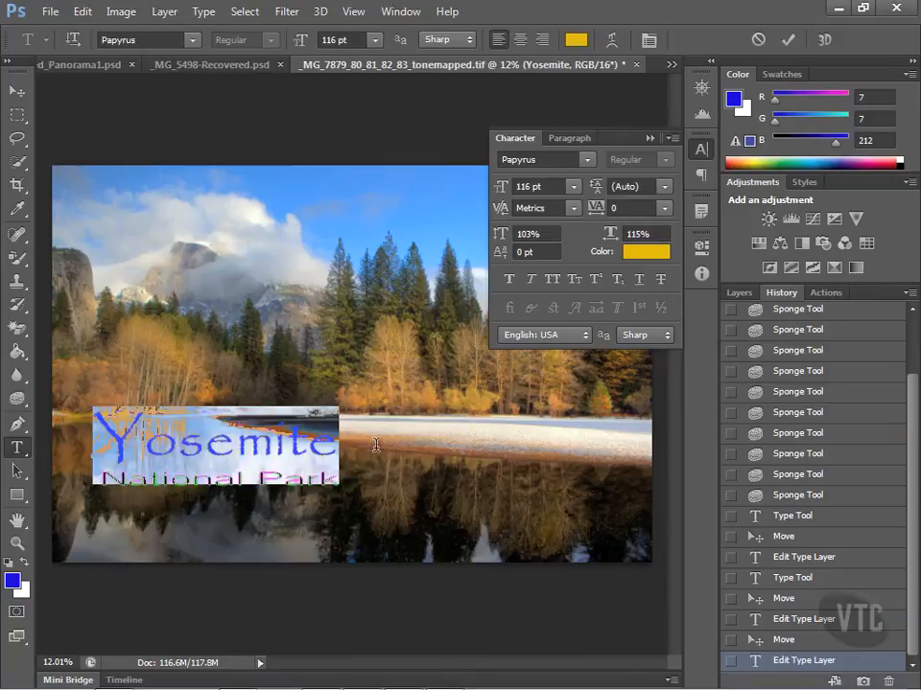
click(740, 293)
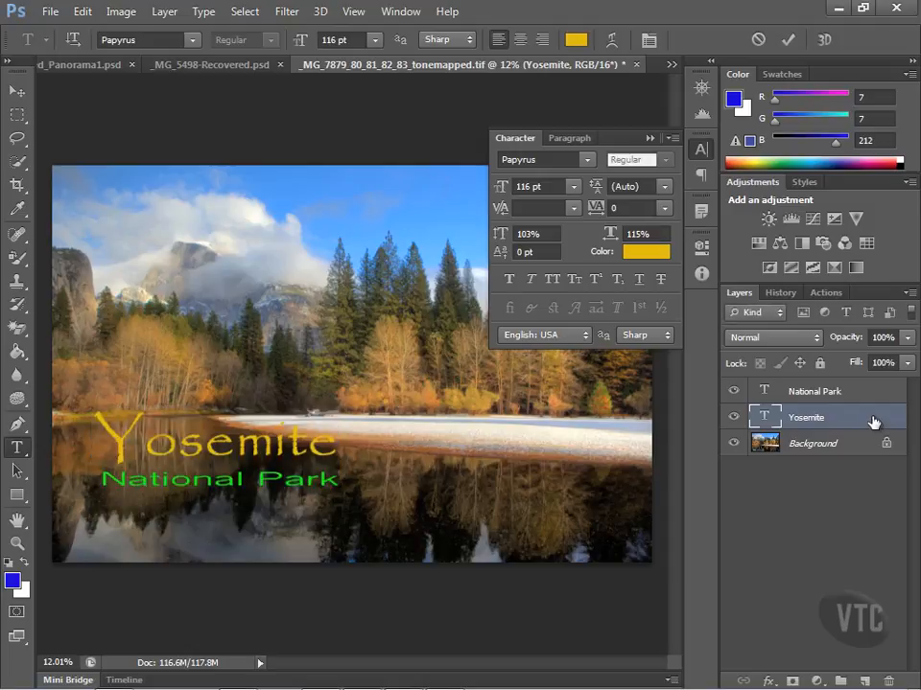
double_click(873, 422)
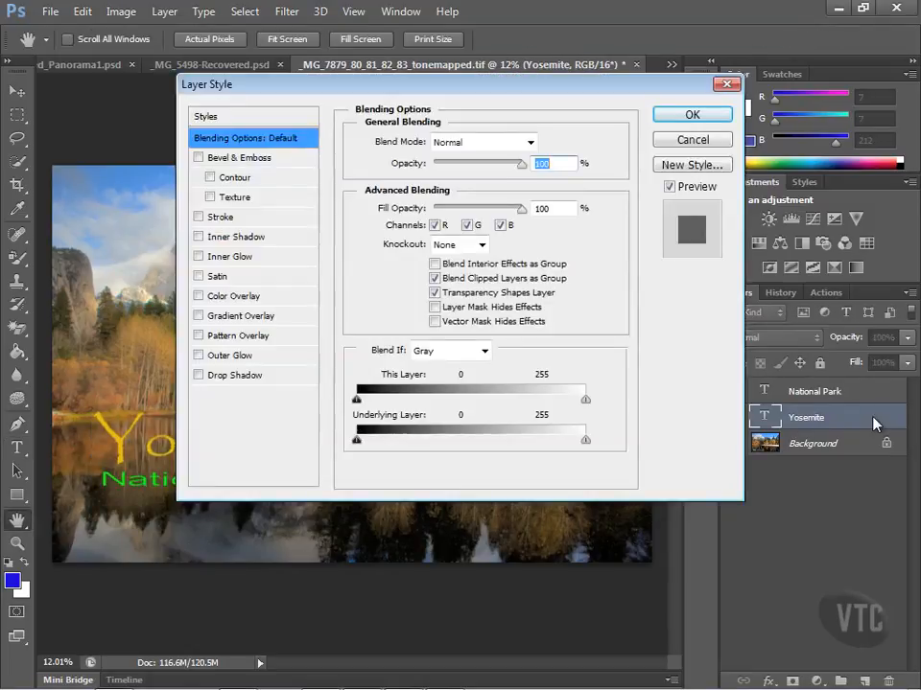
click(199, 375)
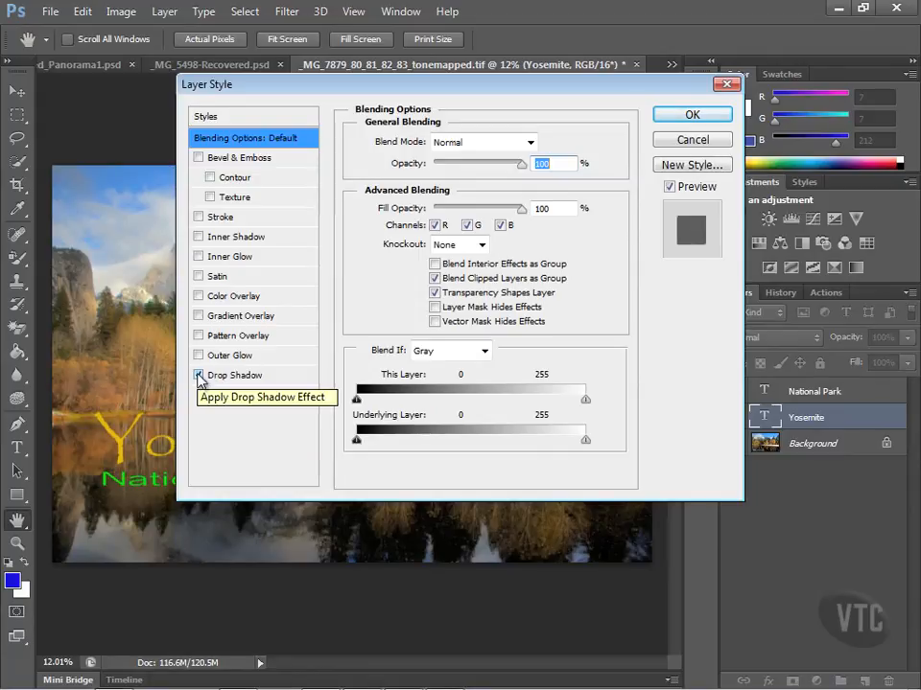
click(251, 375)
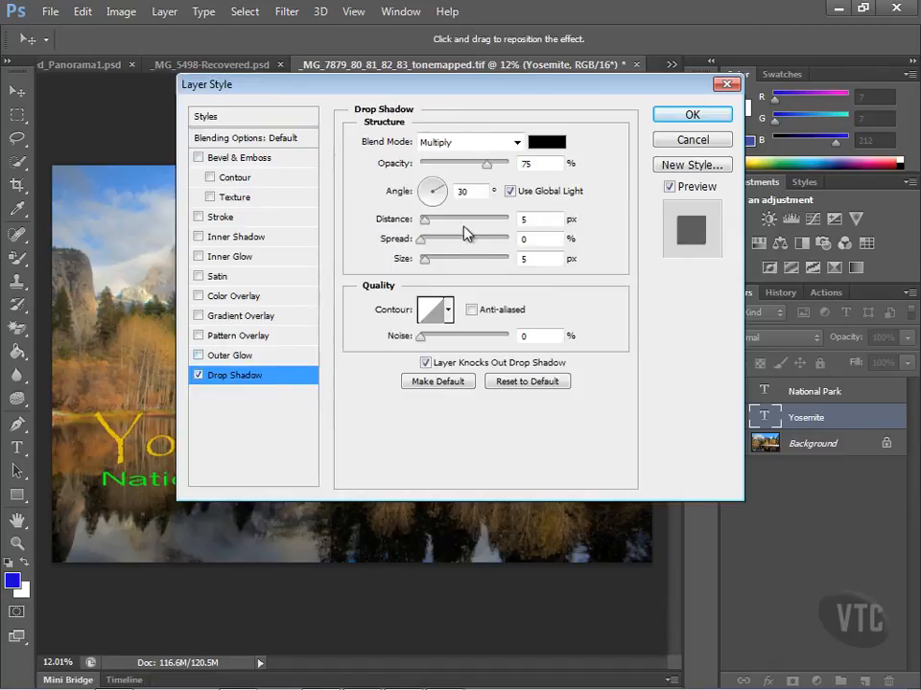
Step: Set the "Yosemite" drop shadow to 100% opacity, 132° angle, 38 px distance, 17% spread and 38 px size
drag(429, 222, 436, 224)
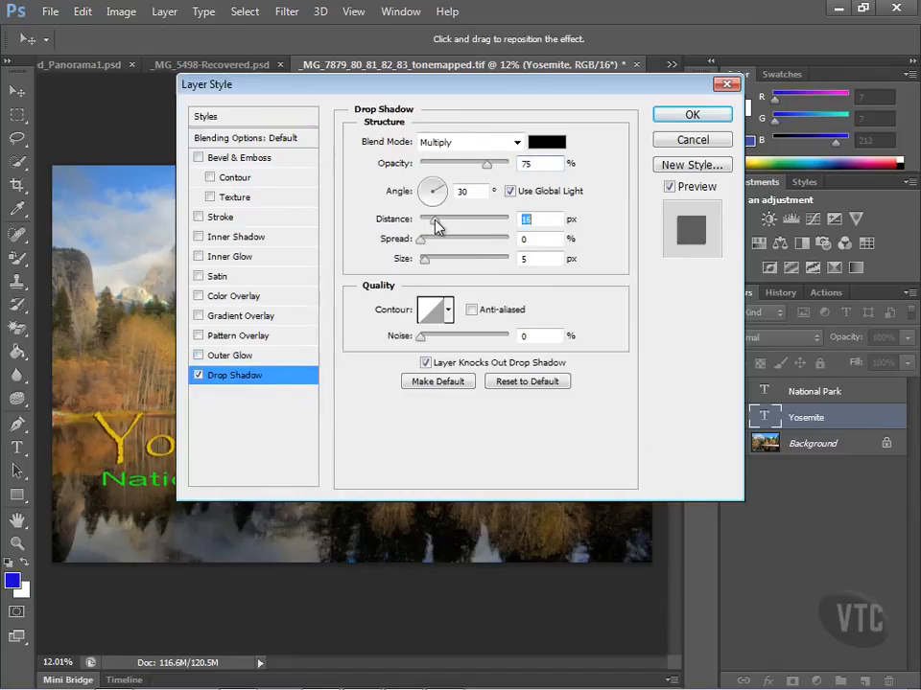
drag(441, 92, 618, 36)
drag(610, 165, 631, 167)
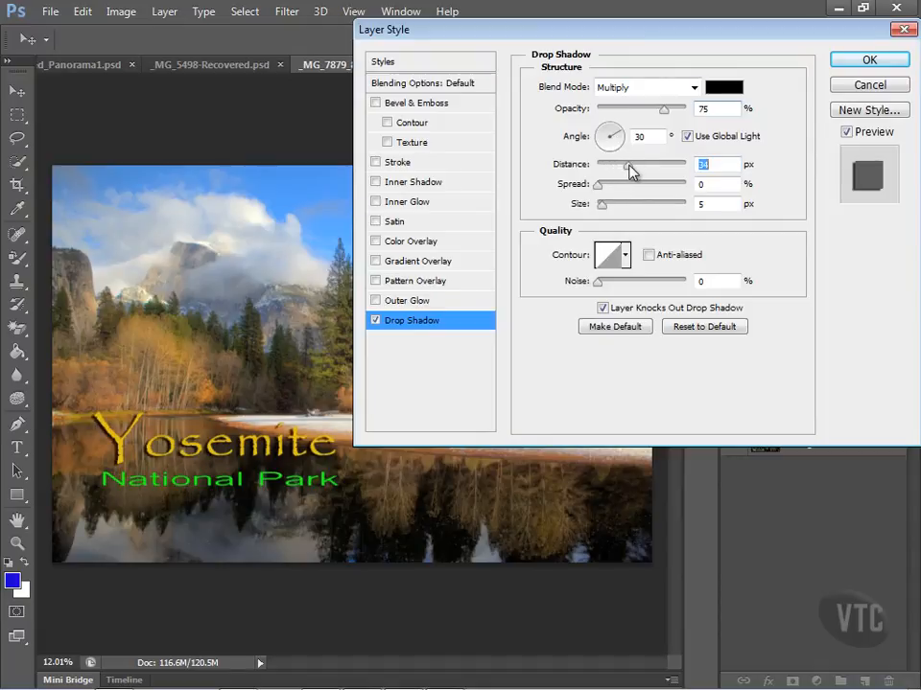
drag(620, 140, 603, 132)
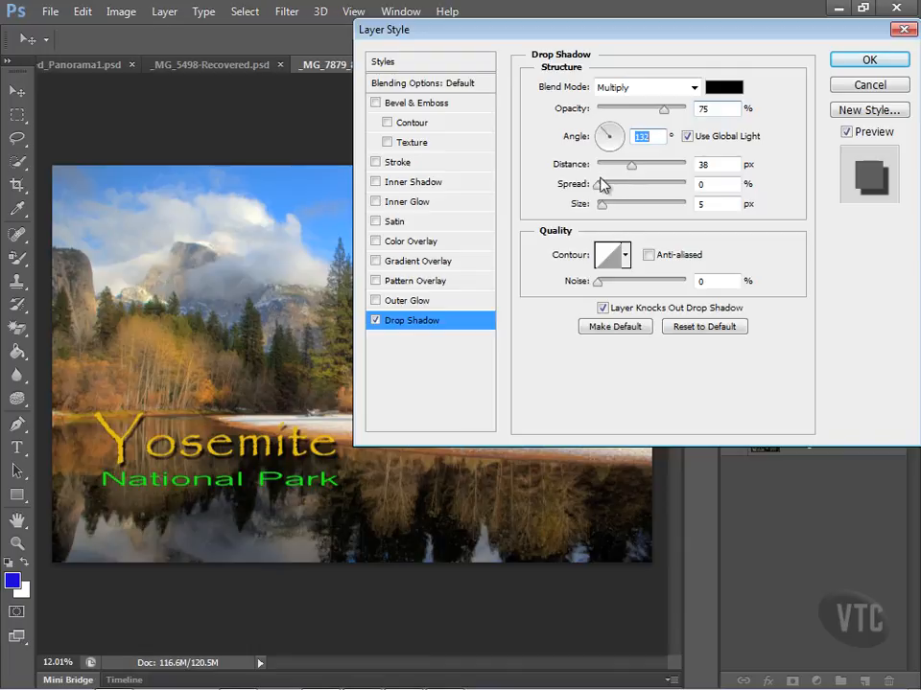
drag(600, 182, 620, 191)
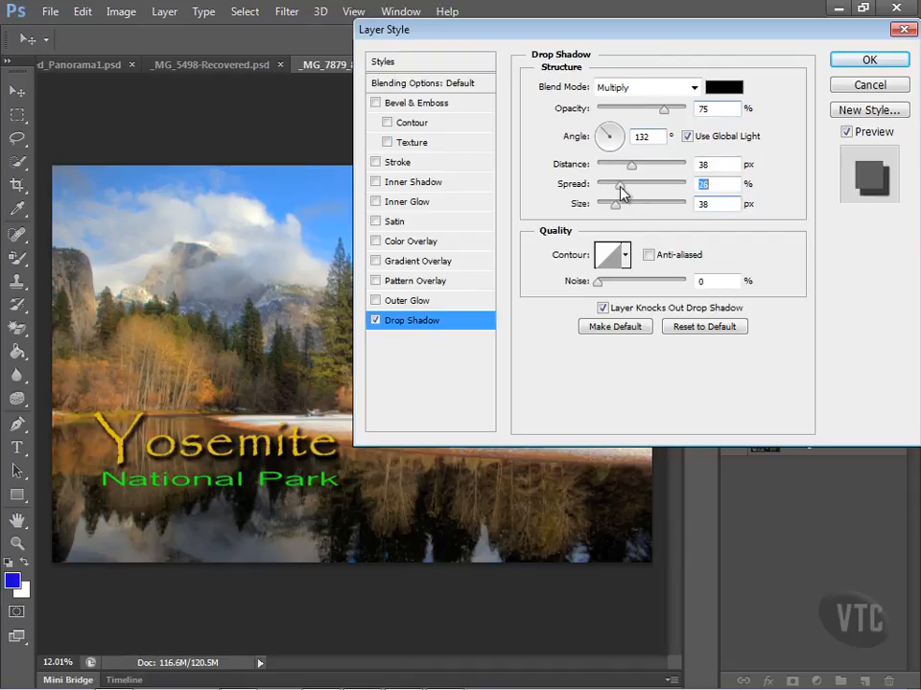
drag(665, 116, 689, 112)
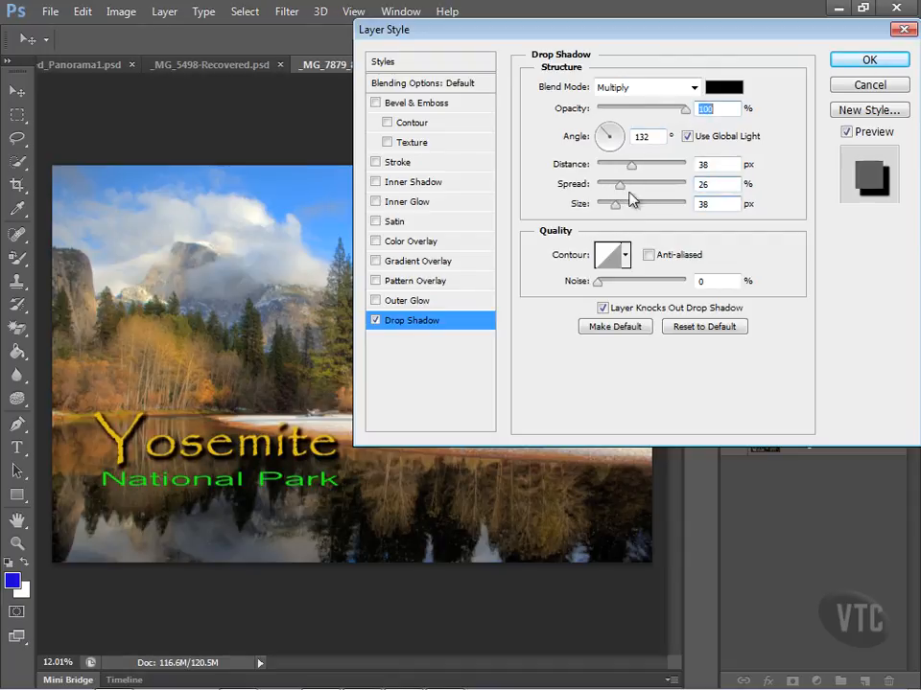
drag(624, 190, 615, 189)
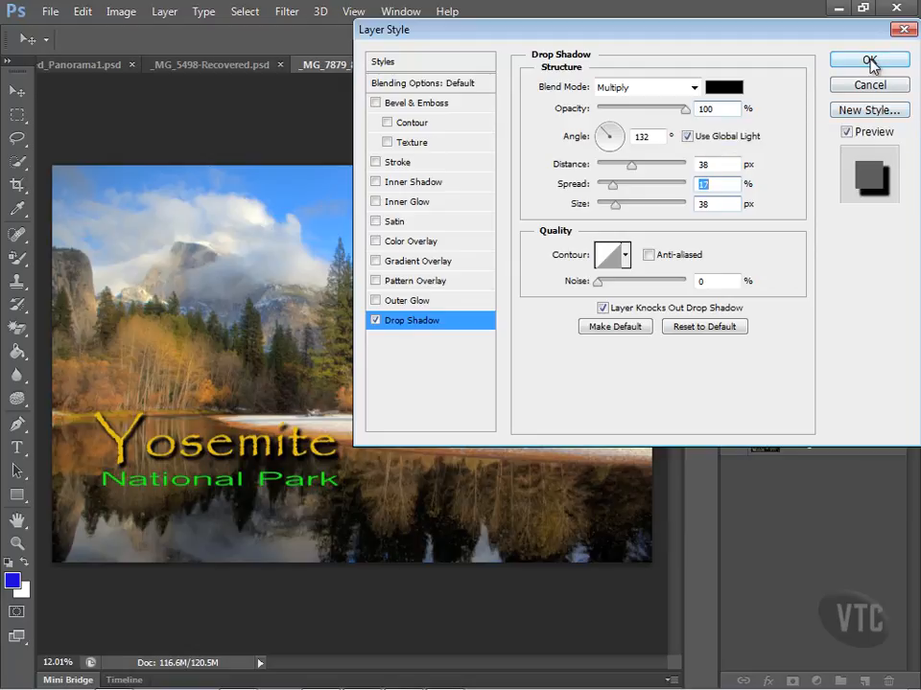
Step: Save the drop shadow settings as a new style named "yosemite" and apply the layer style
click(871, 111)
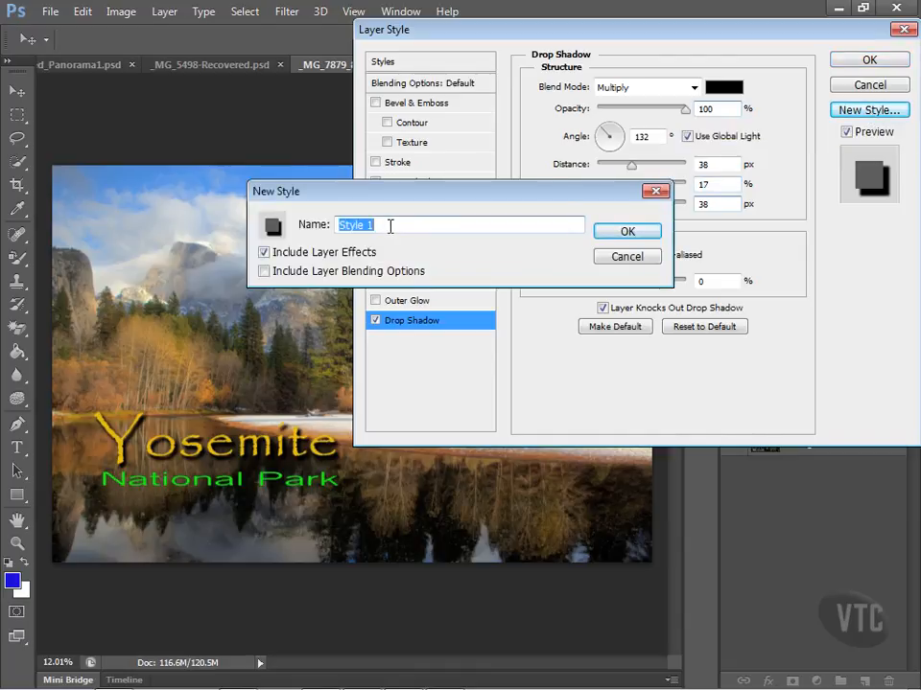
text(yosemite)
click(621, 232)
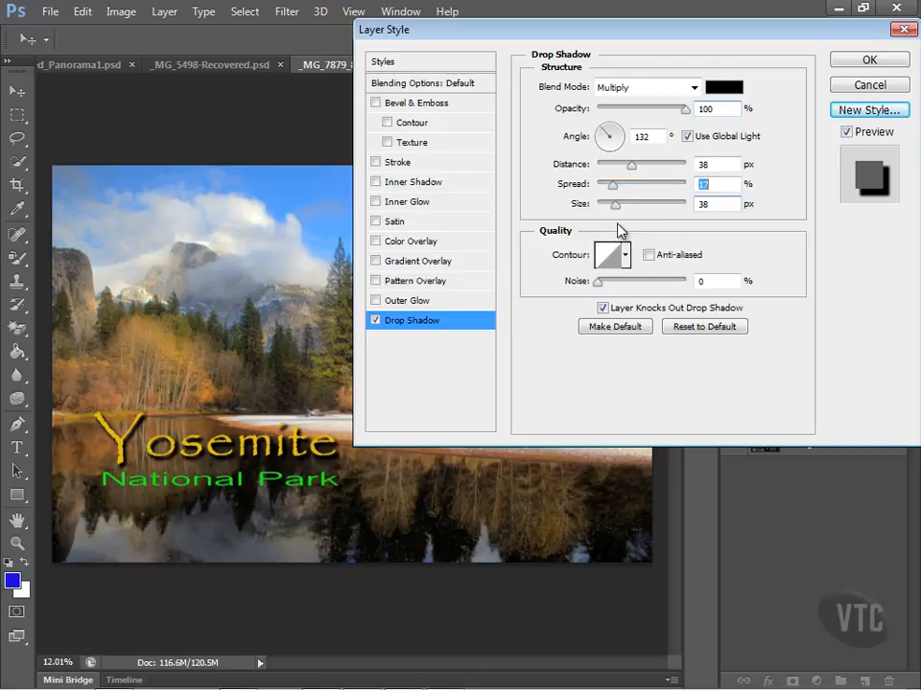
click(852, 63)
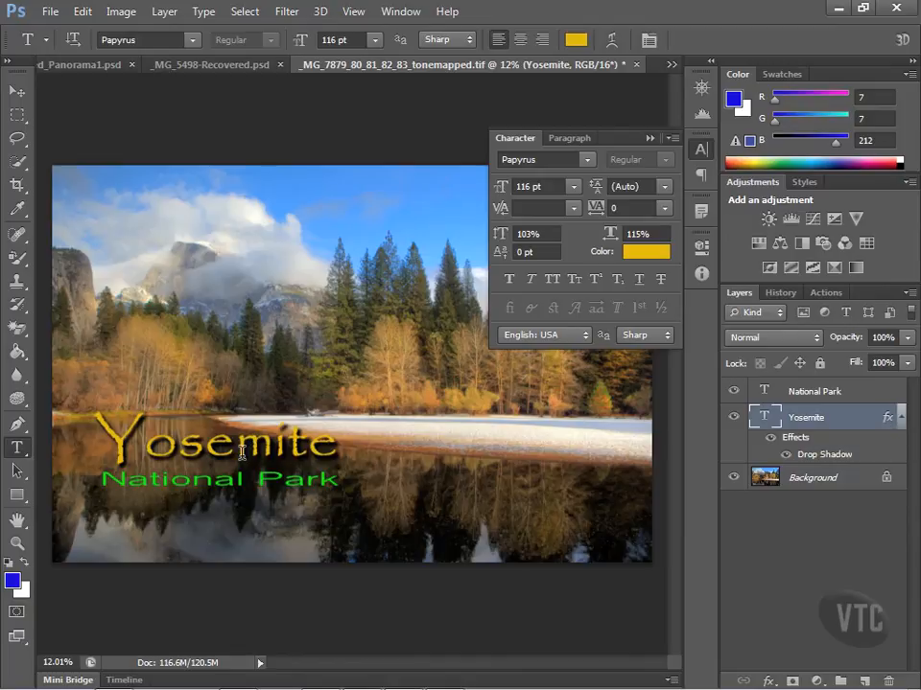
Step: Copy the layer style from the "Yosemite" layer and paste it onto the "National Park" layer
click(205, 482)
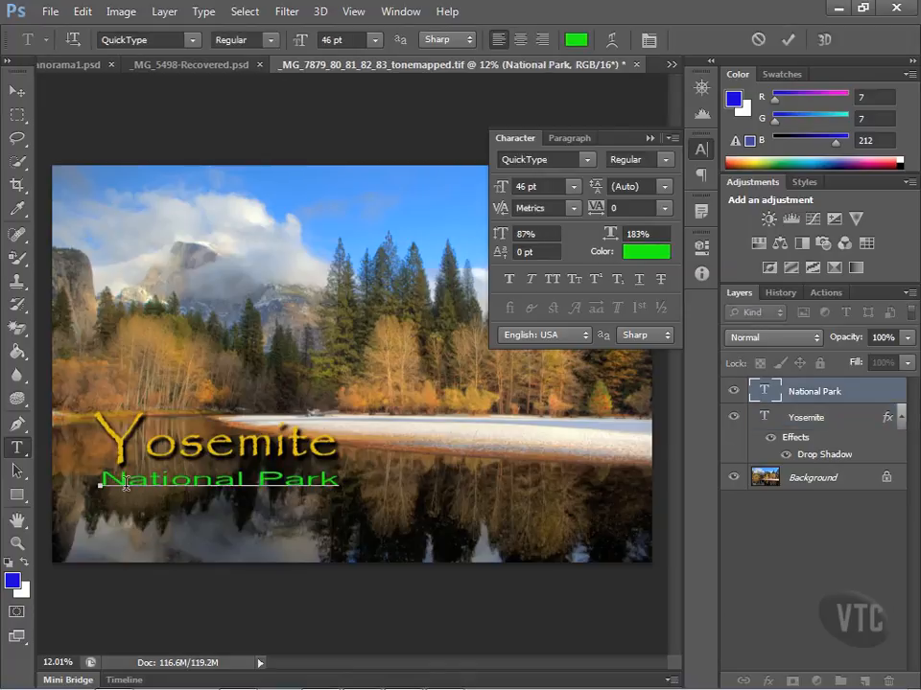
drag(100, 483, 395, 475)
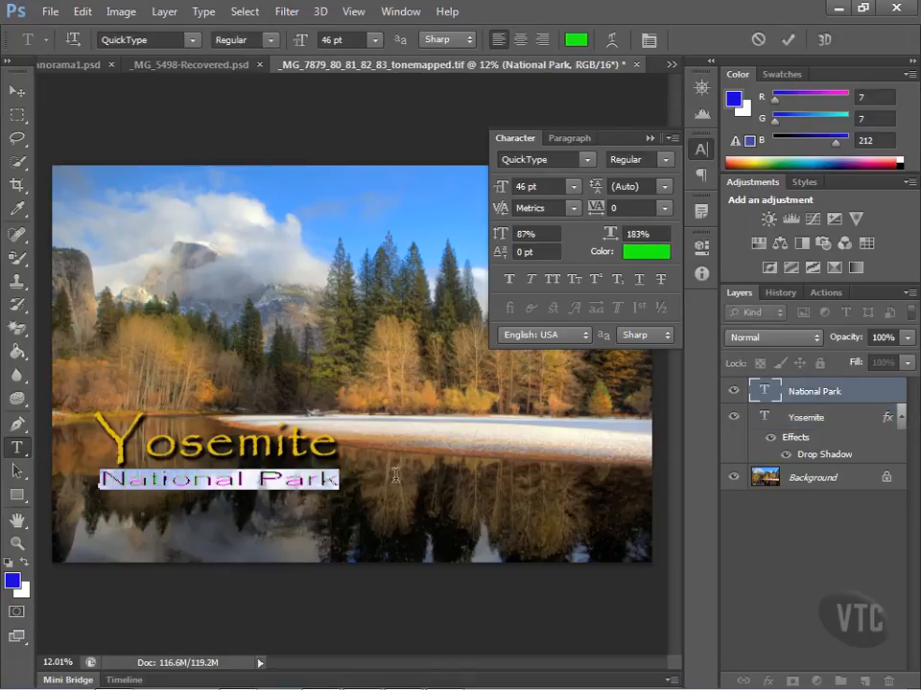
click(887, 420)
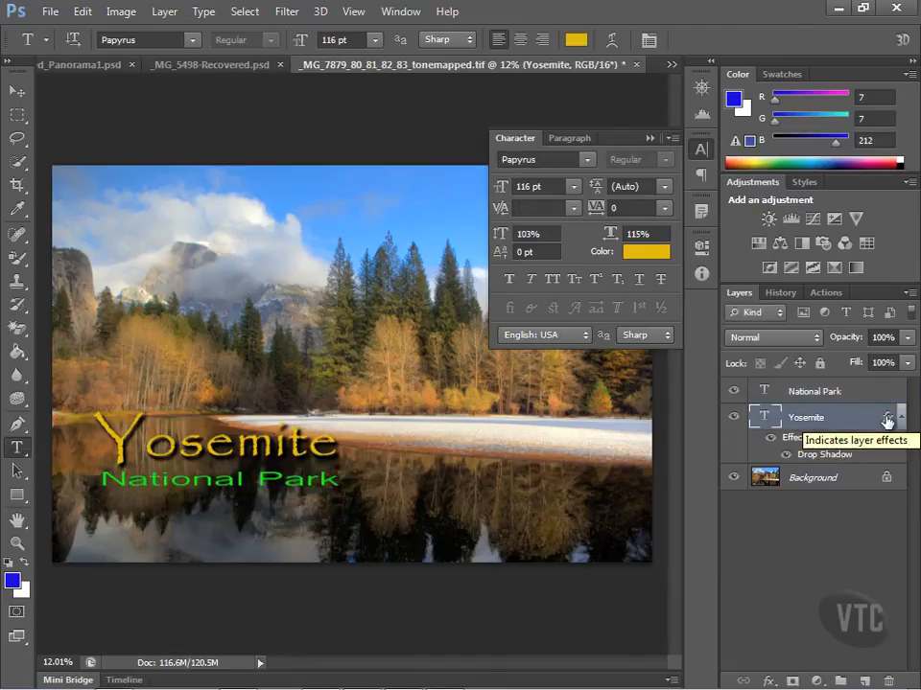
right_click(887, 420)
key(Escape)
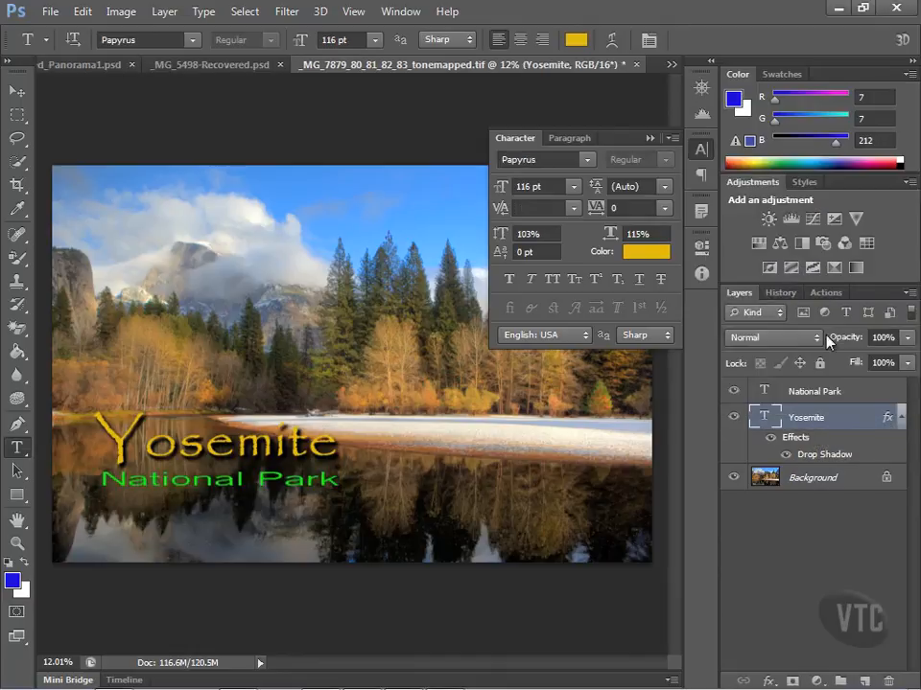
click(860, 396)
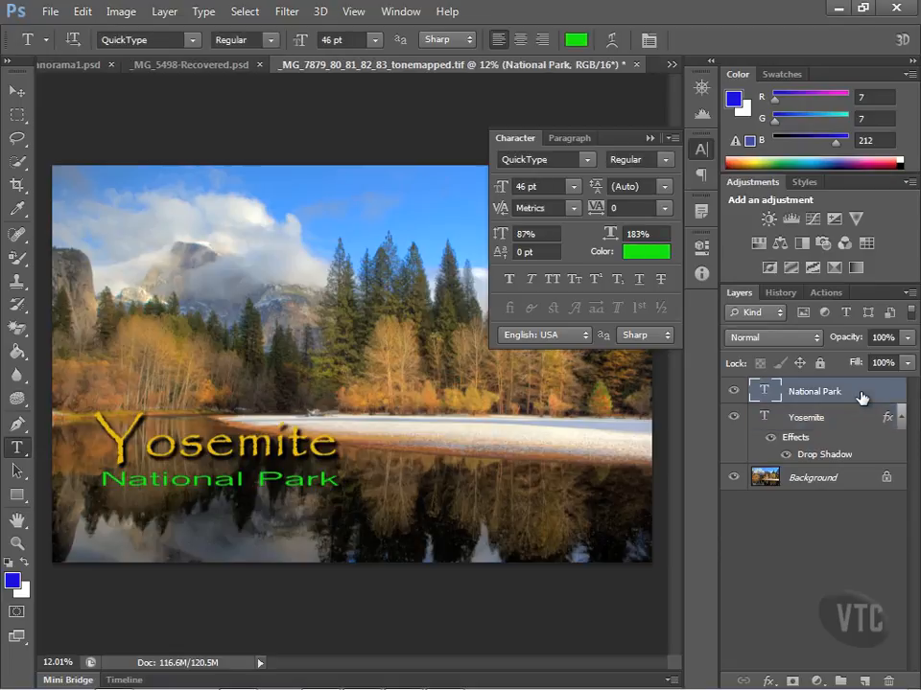
right_click(861, 397)
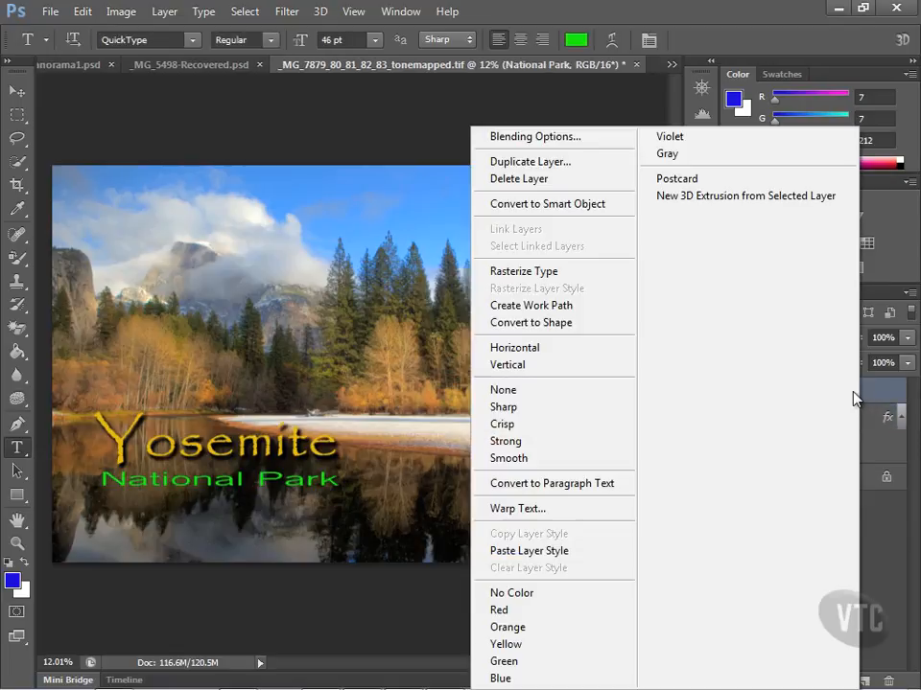
click(595, 551)
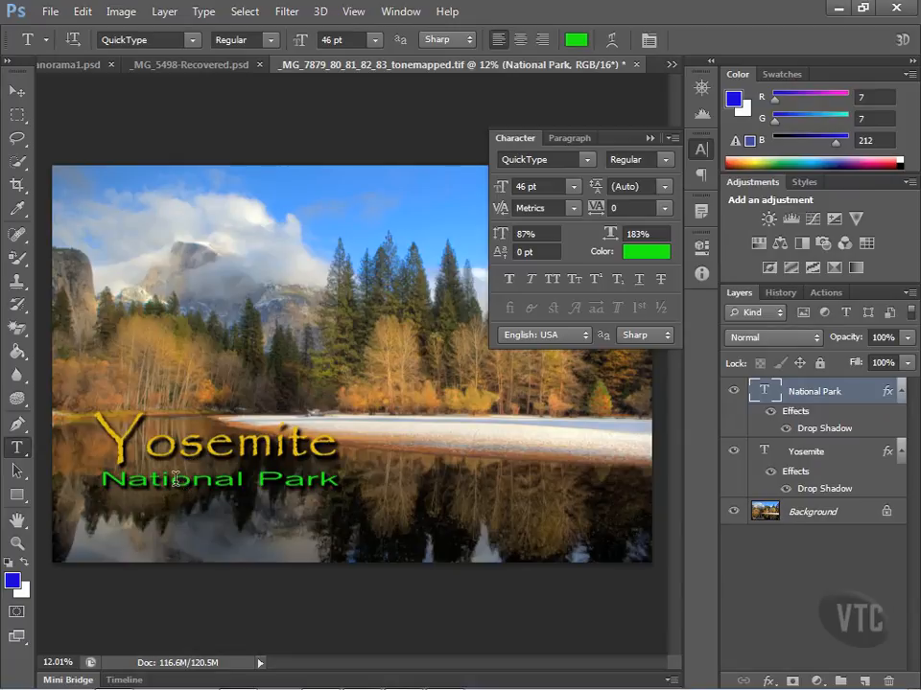
Step: Revert the image to the last Sponge Tool history state and draw a large 30 pt paragraph text box over the photo's left half
click(782, 295)
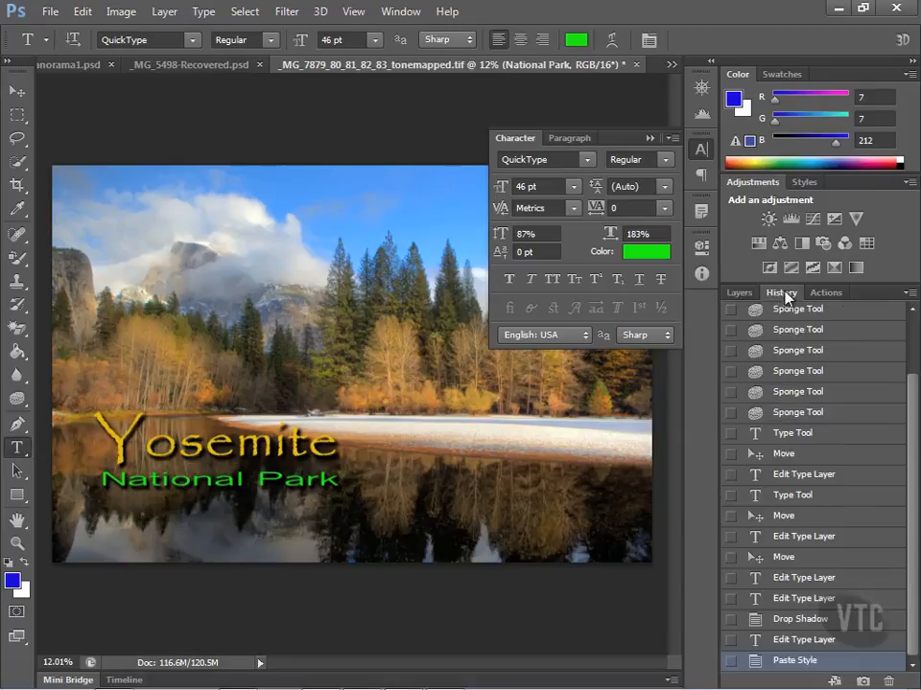
click(843, 415)
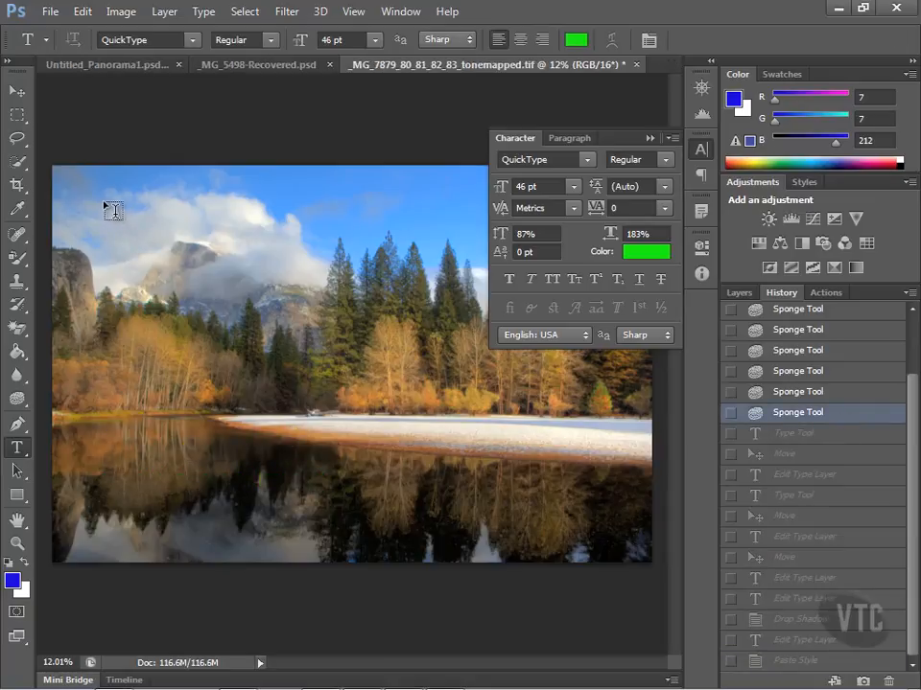
drag(96, 196, 353, 512)
click(374, 40)
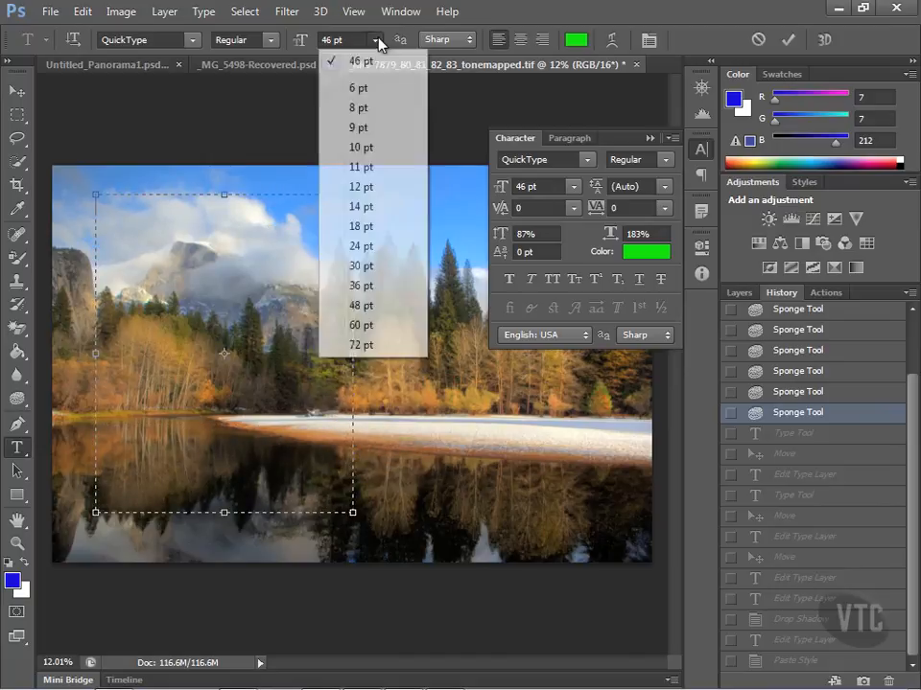
click(363, 268)
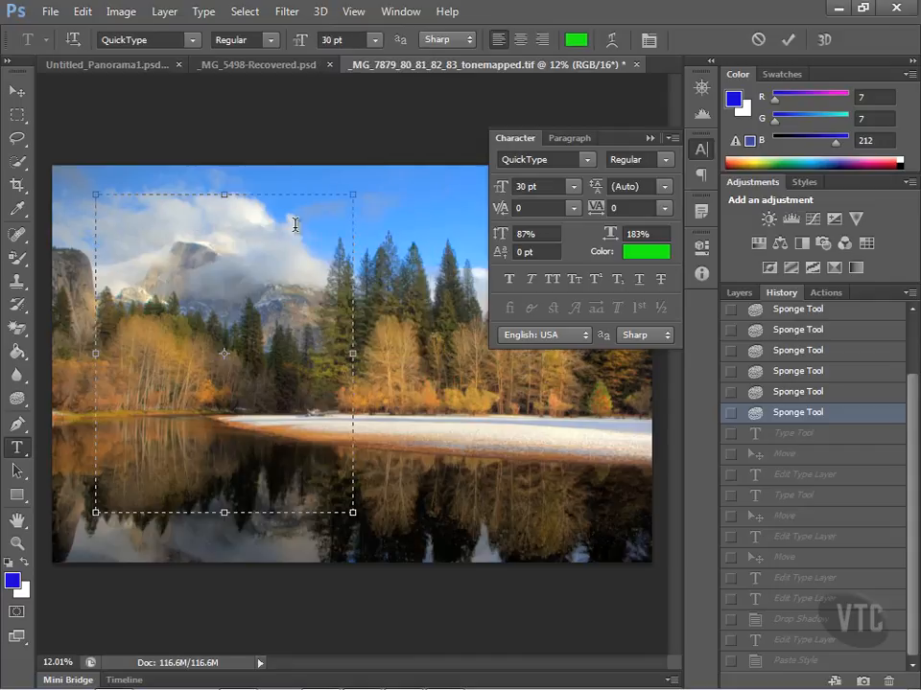
Step: Enter the paragraph "The quick brown fox jumped over the and I don't know how the rest of this phrase goes because I never took typing in school."
text(quick bro)
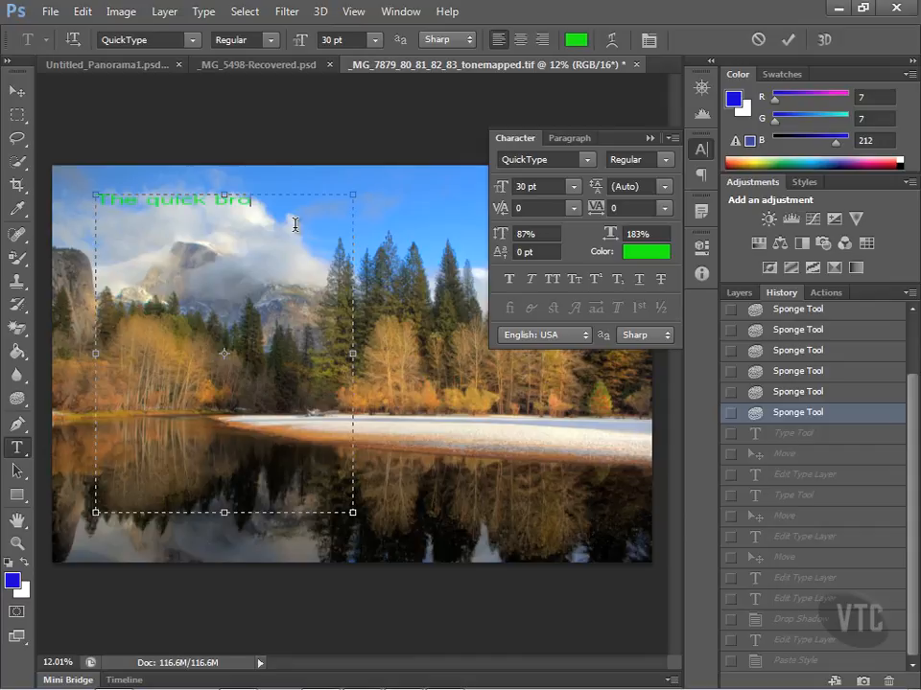
text(wn fox)
key(Return)
text(jumped over th)
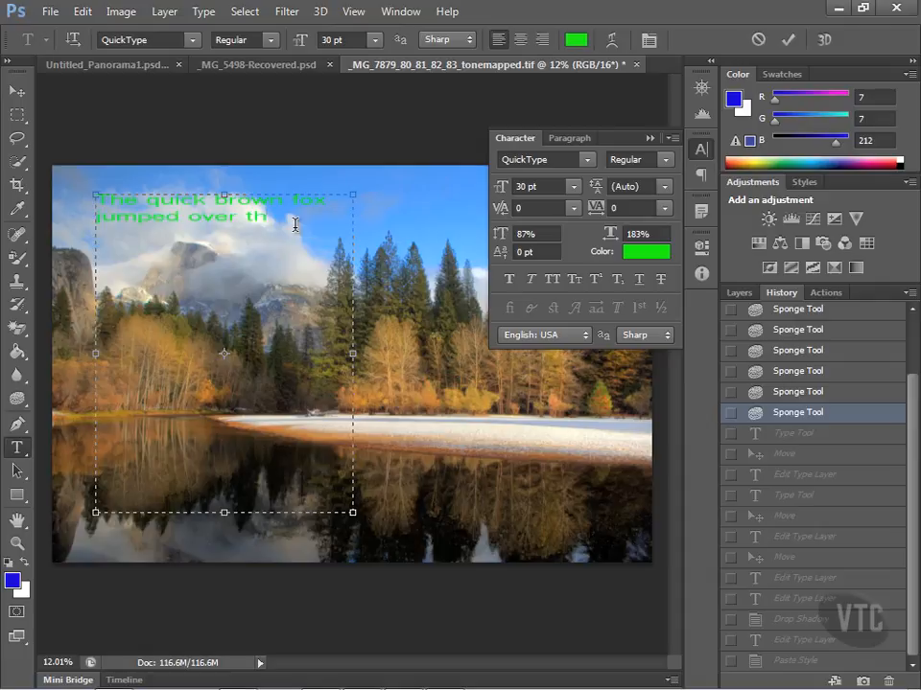
text(don't know how the rest of this phras)
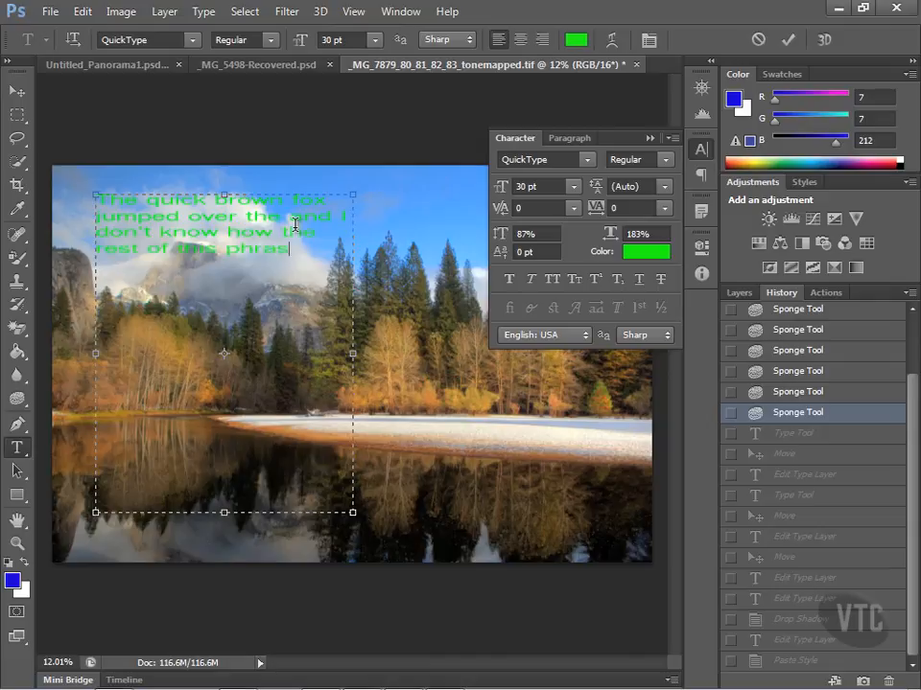
text(e goe )
text( because I never too)
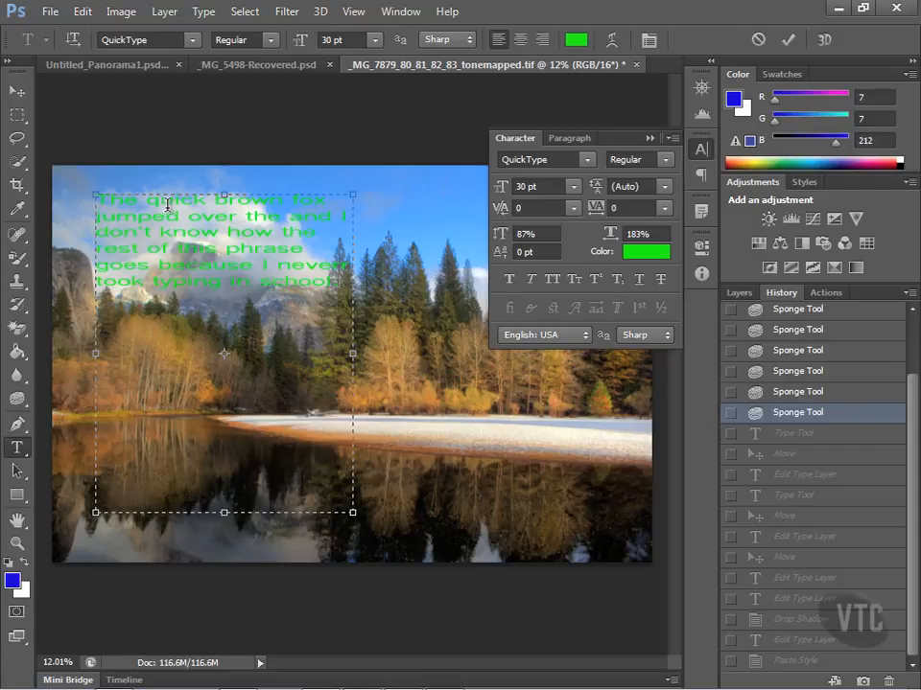
Step: Select the whole paragraph, try centered, right-aligned and last-line-left justified alignment on it, and return it to left alignment
drag(96, 198, 351, 314)
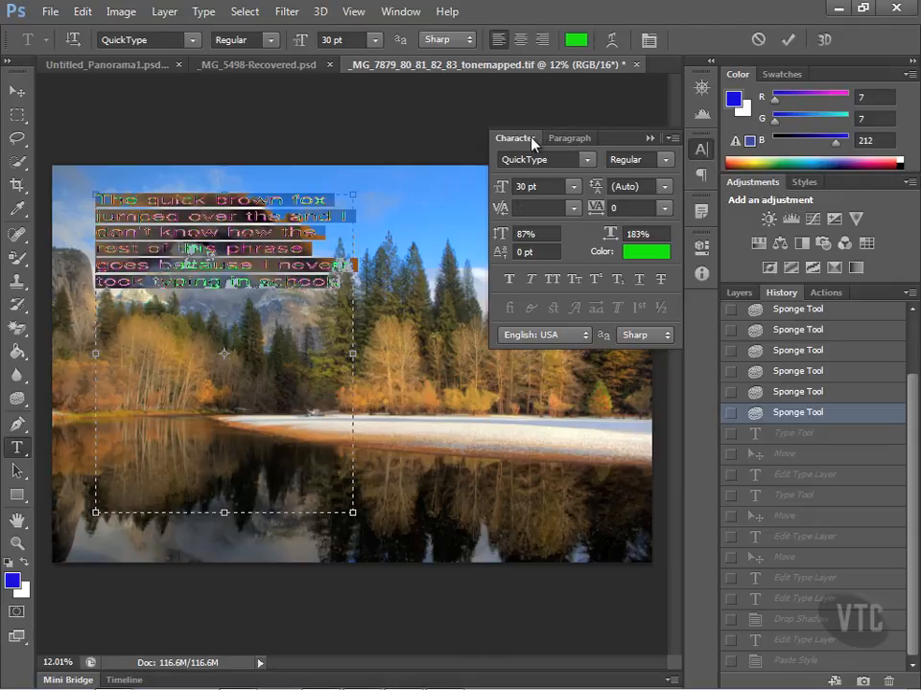
click(569, 139)
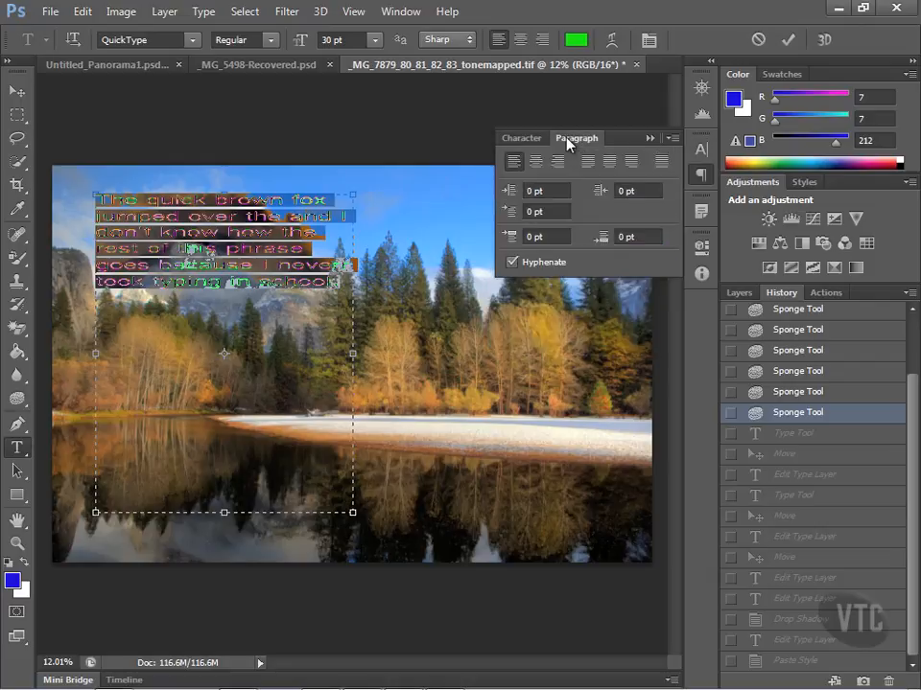
click(535, 163)
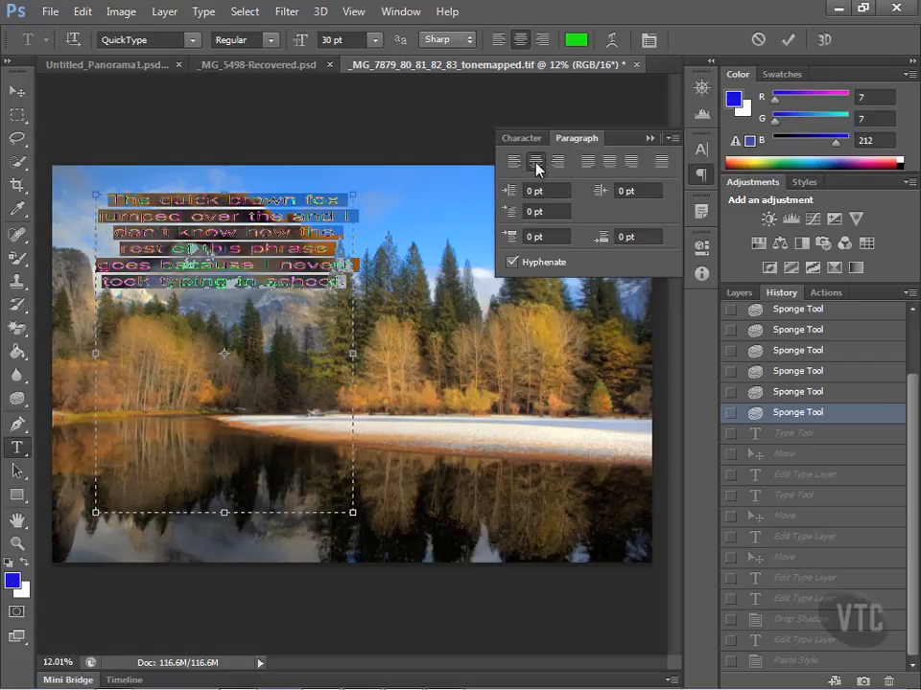
click(554, 163)
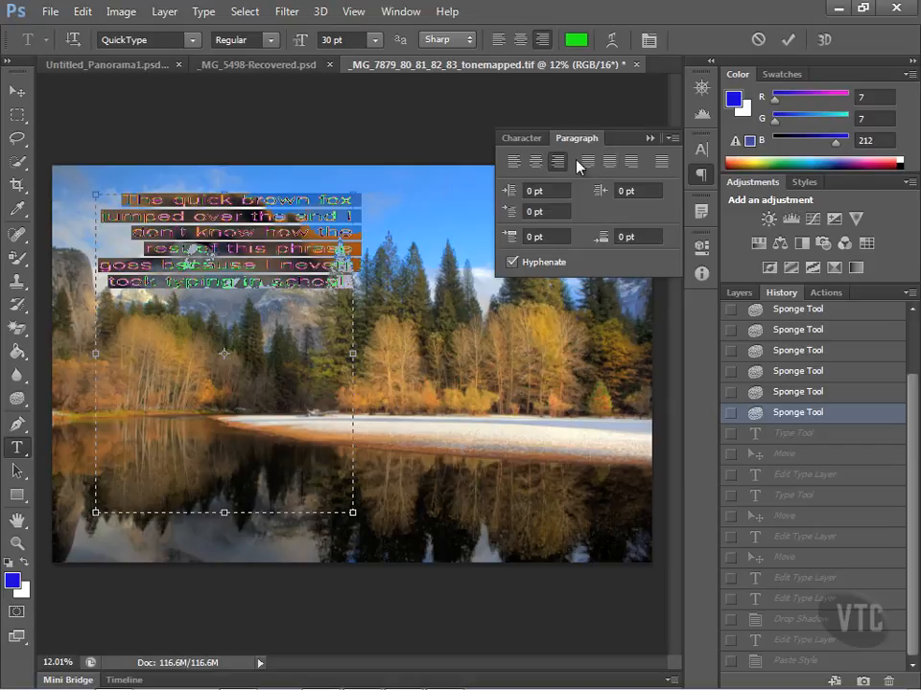
click(585, 163)
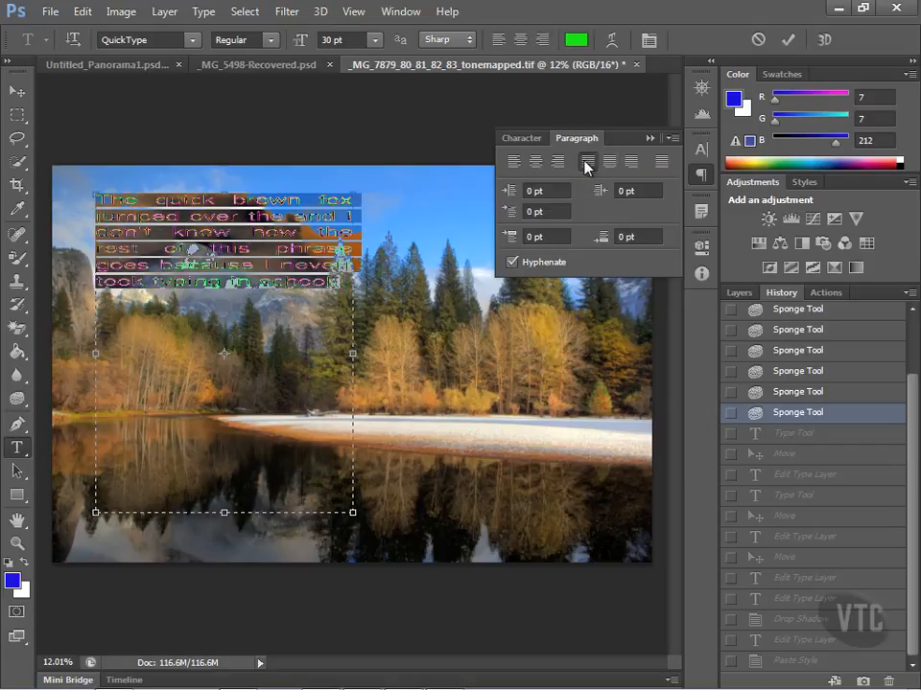
click(514, 163)
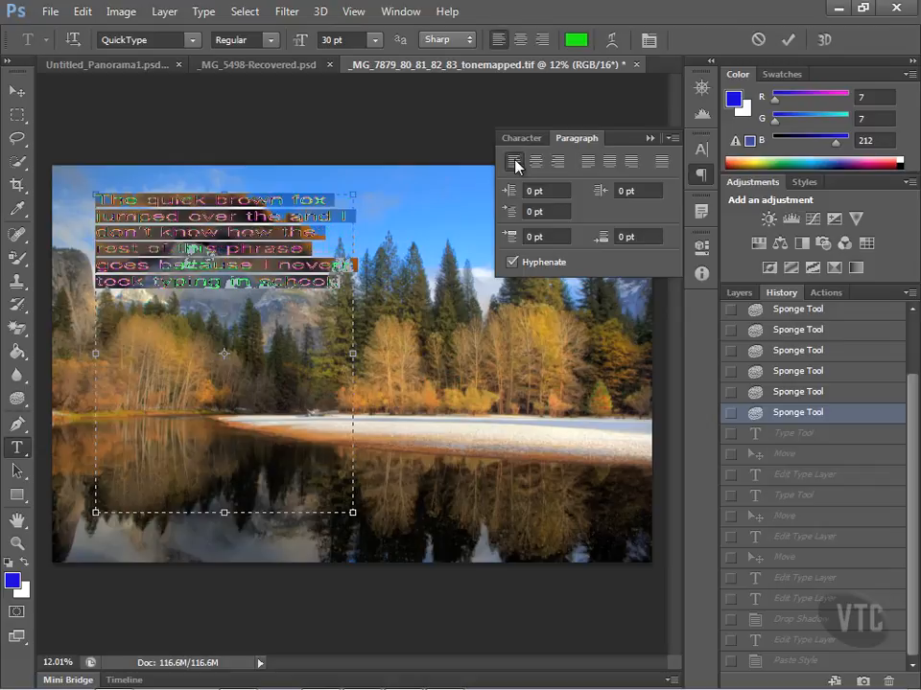
Step: Set the selected paragraph's first-line indent to 5 pt
click(514, 216)
text(5)
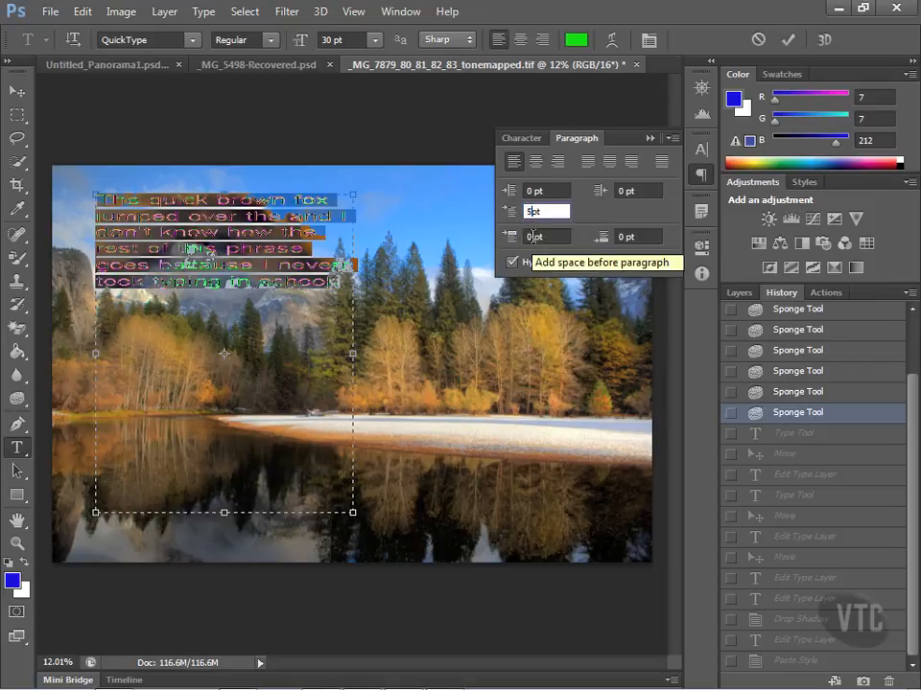
Step: Try font sizes of 12 pt and 18 pt on the selected paragraph, and return it to 30 pt
click(376, 40)
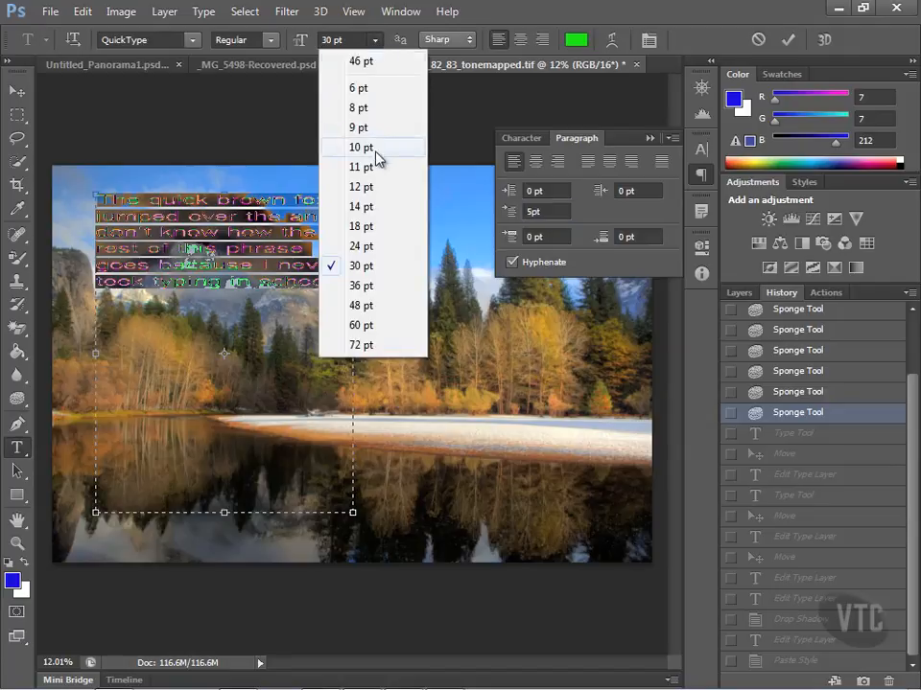
click(377, 189)
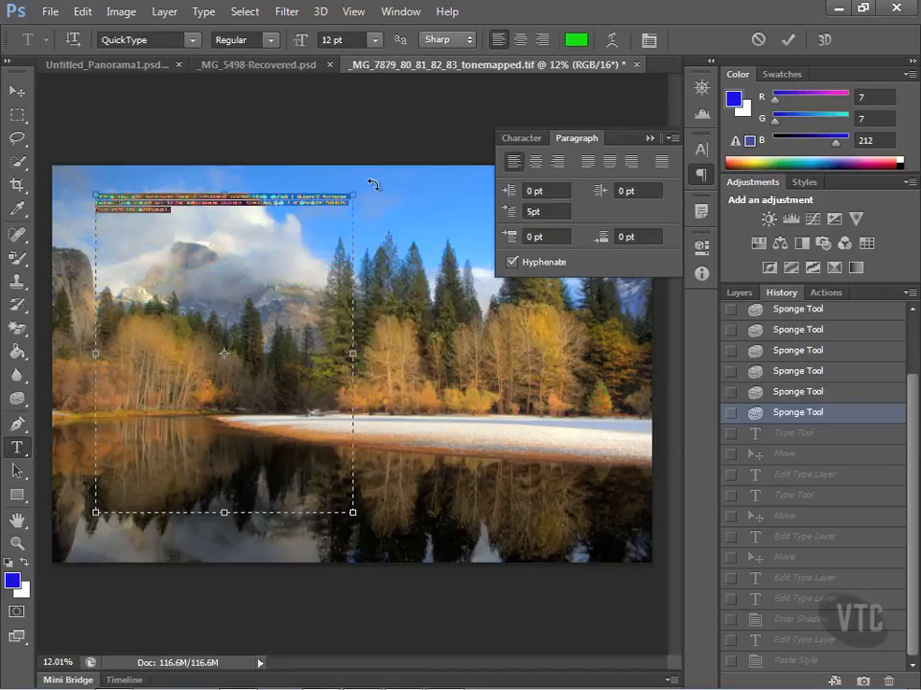
click(374, 45)
click(374, 224)
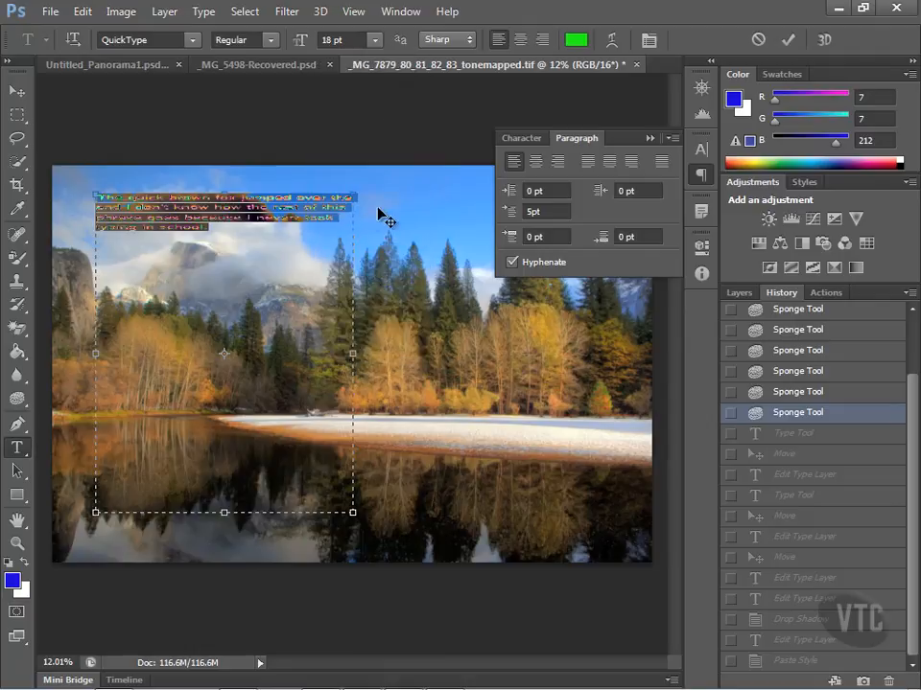
click(374, 39)
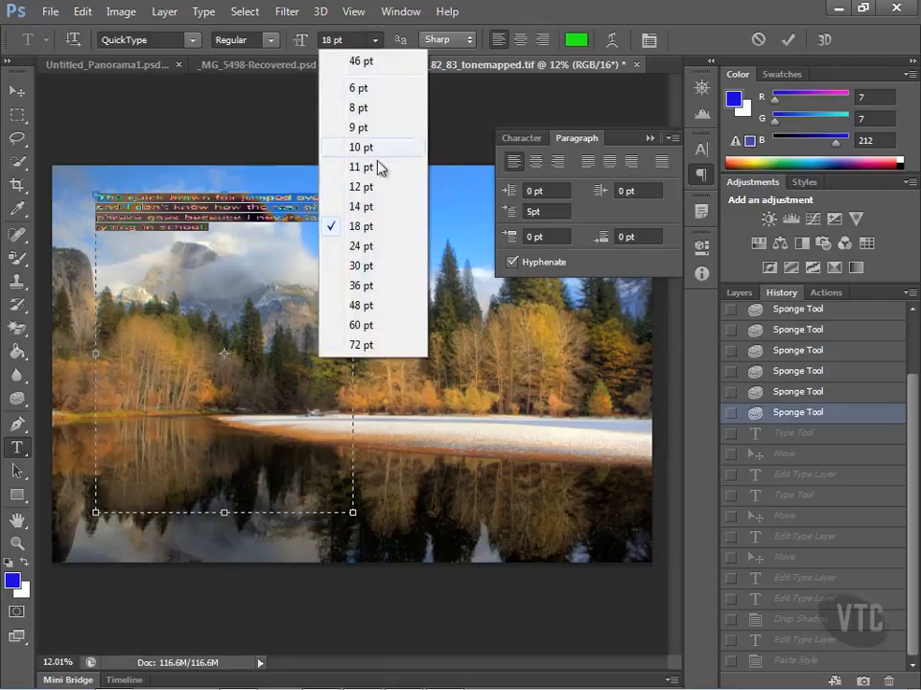
click(374, 267)
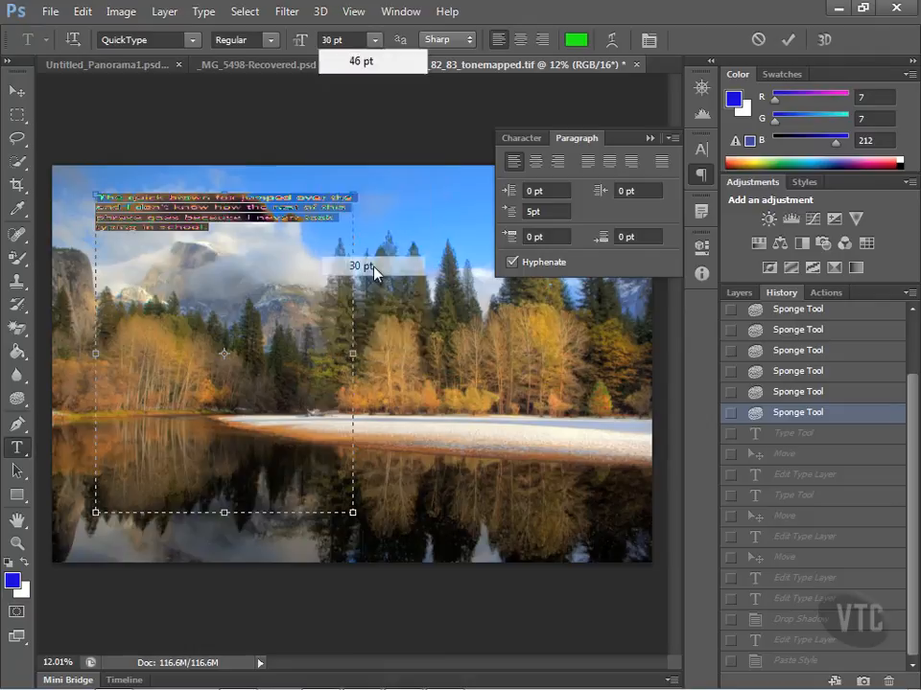
Step: Change the selected paragraph's font to Verdana and its size to 12 pt
click(191, 41)
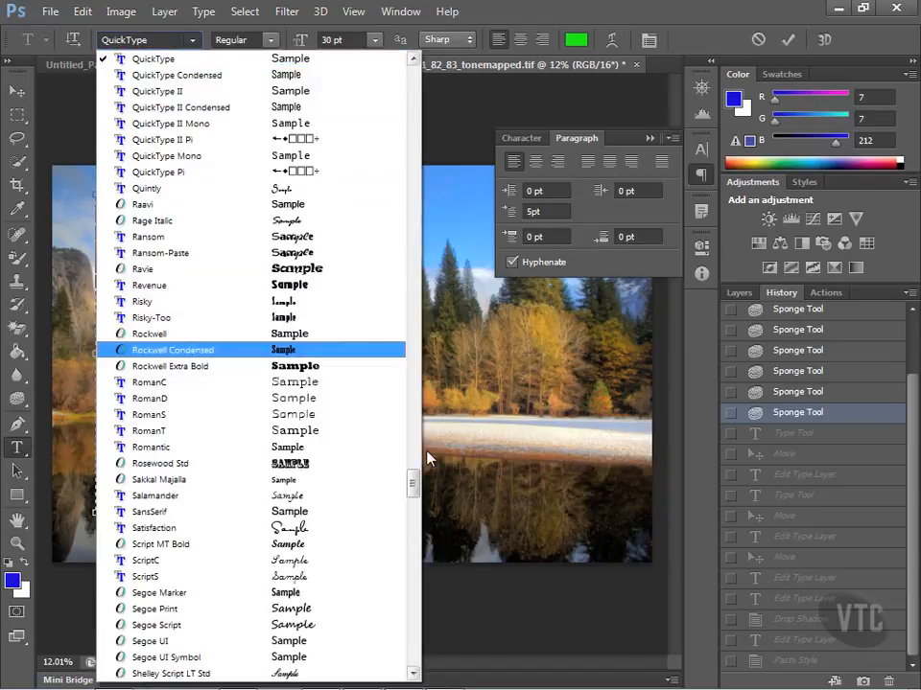
drag(412, 479, 411, 581)
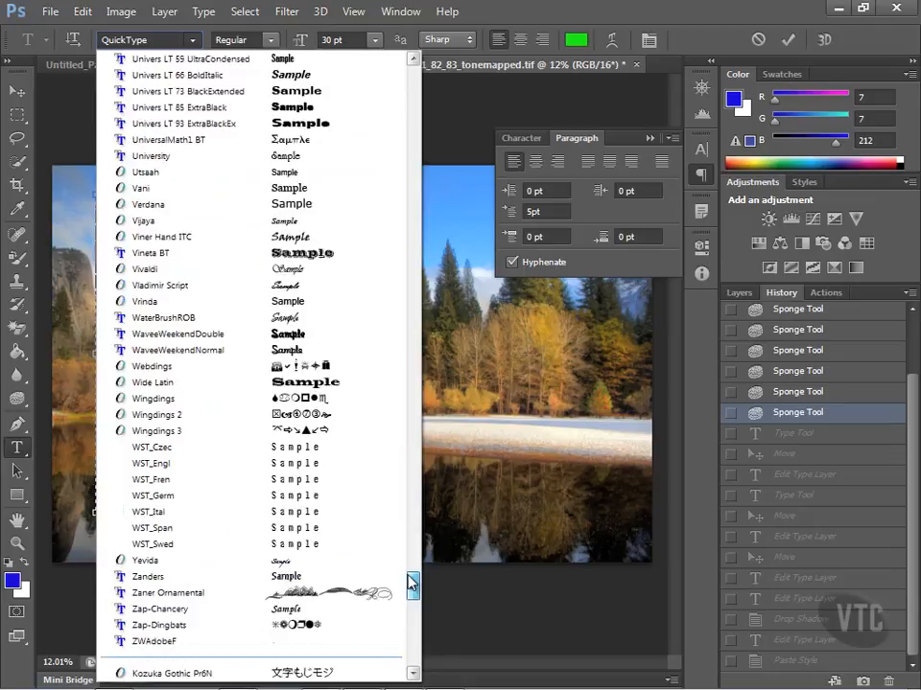
click(238, 213)
click(376, 40)
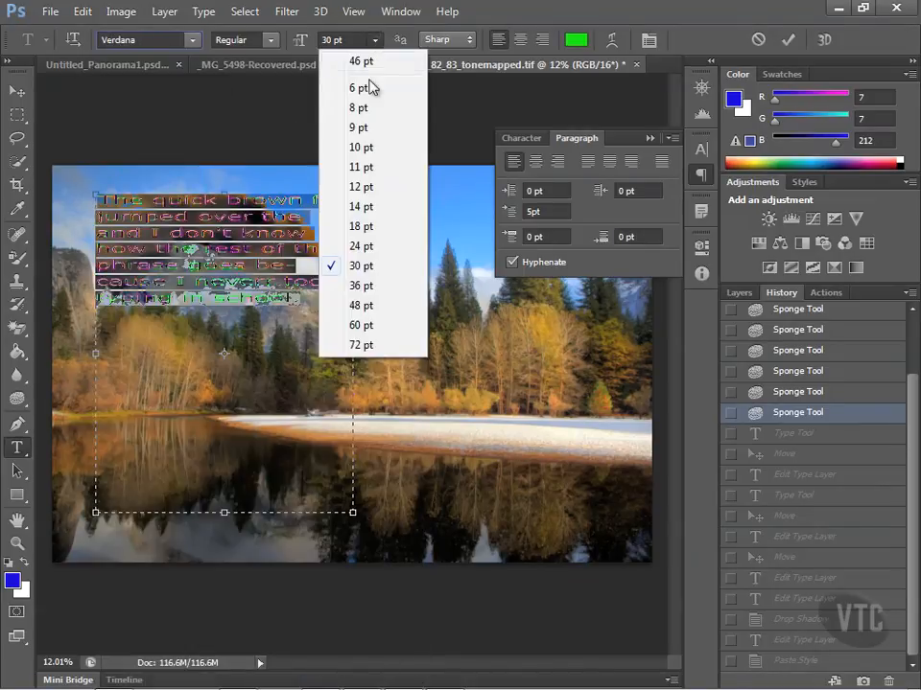
click(360, 187)
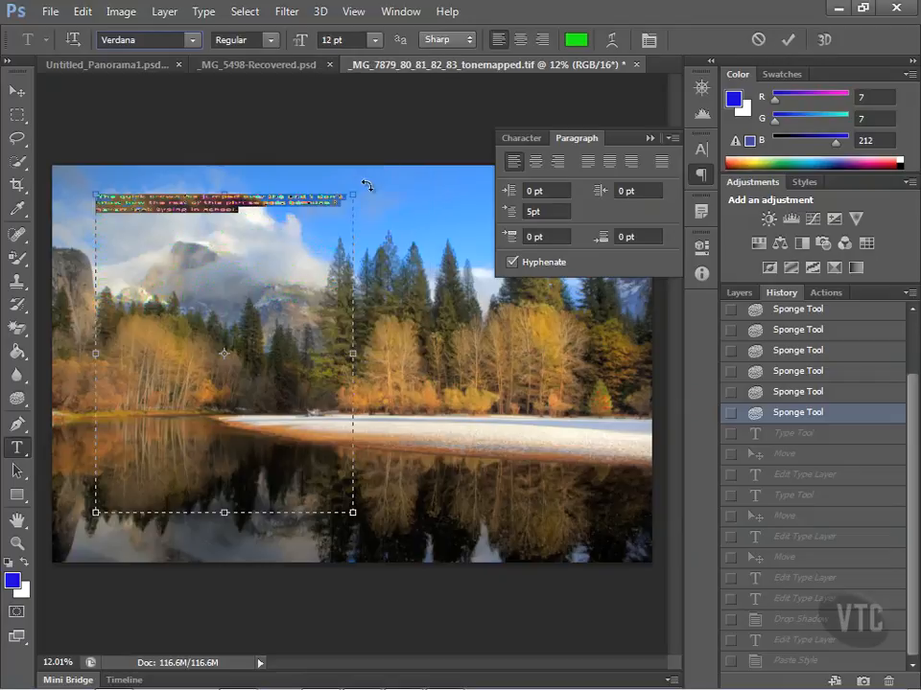
Step: Set the selected paragraph's text color to black (000000) and commit the text by switching to the Move tool
click(575, 39)
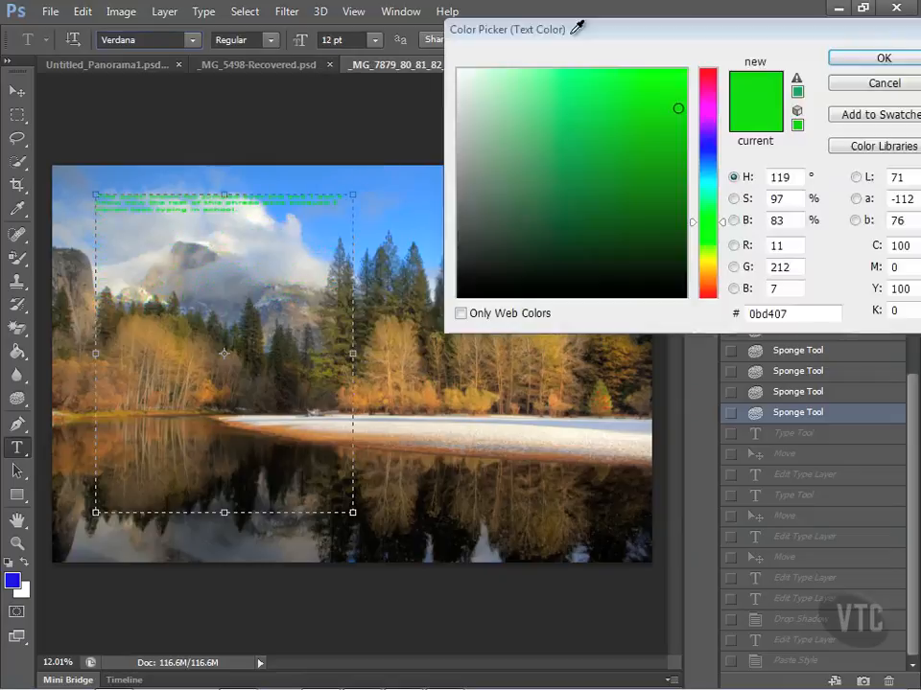
click(459, 295)
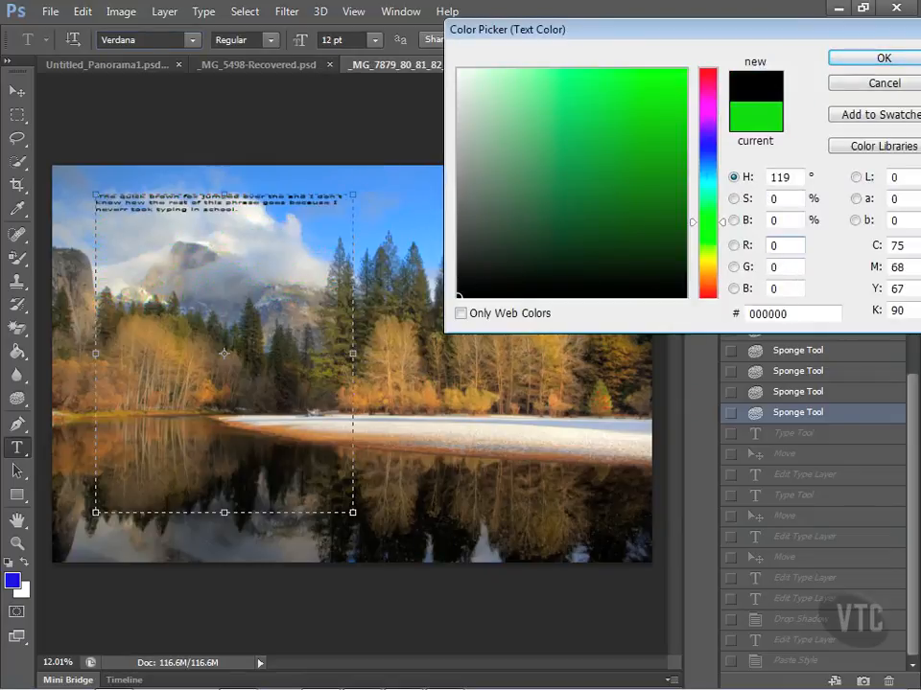
click(885, 60)
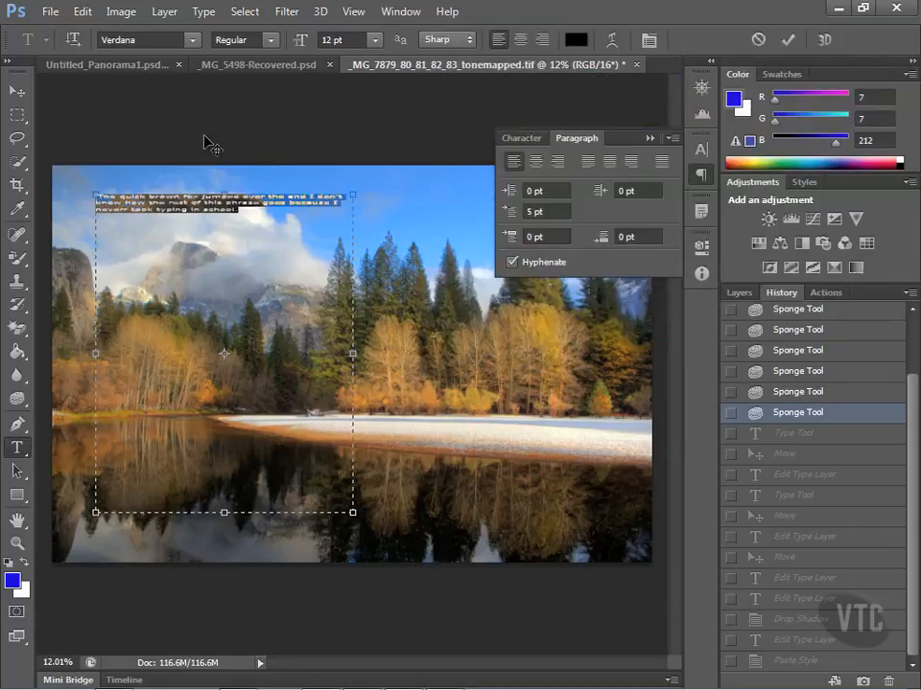
click(17, 90)
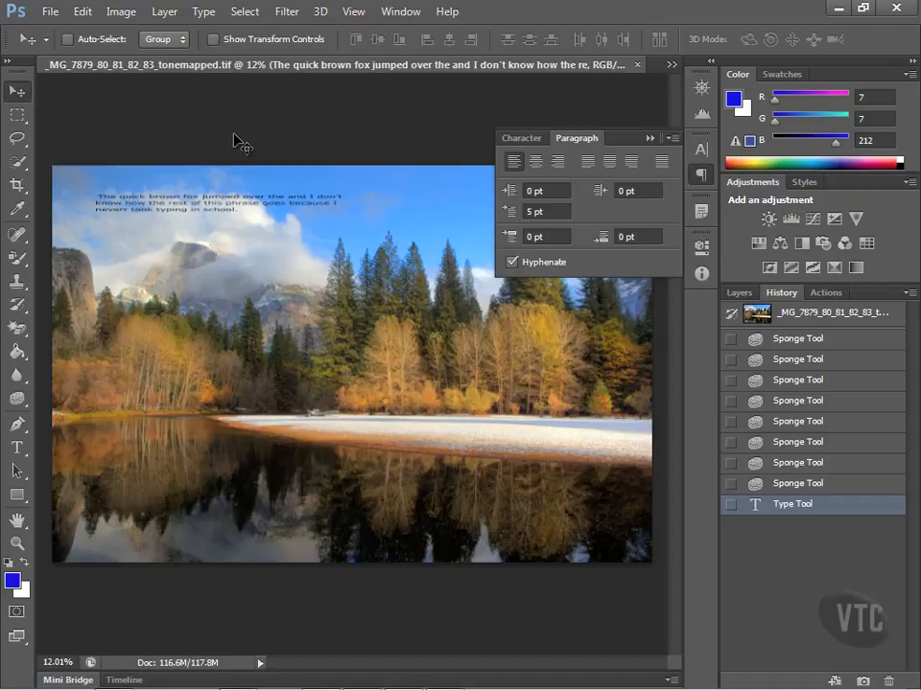
Step: Display the available variants of the Type tool
click(18, 447)
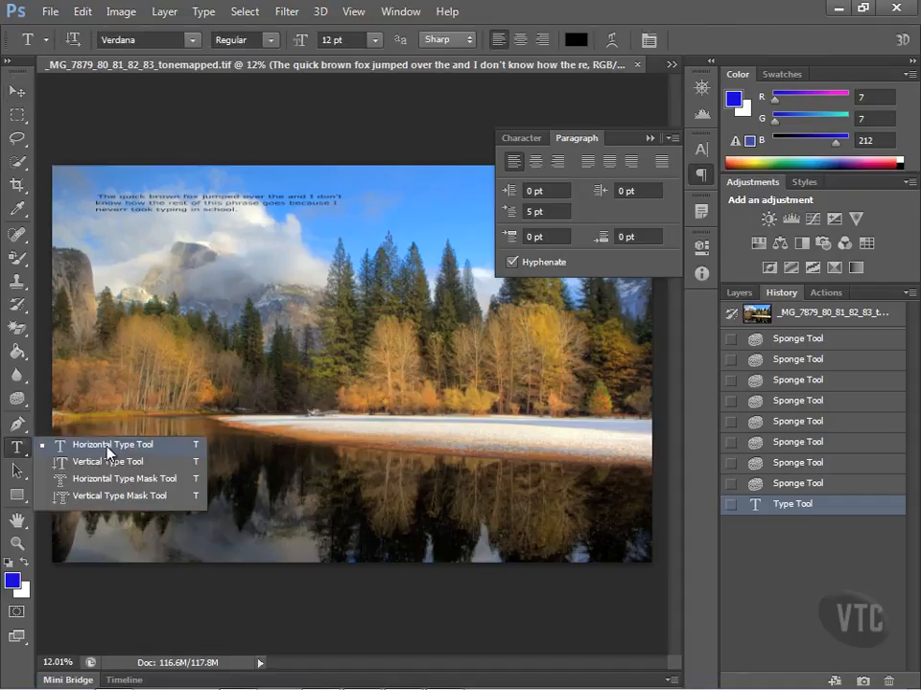